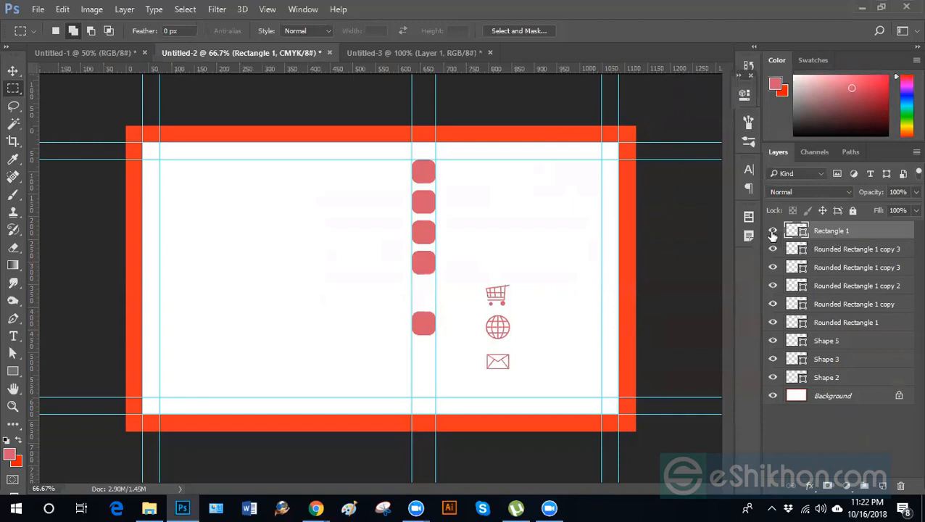
Delete all shape layers from Rectangle 1 down to Shape 2, leaving only the Background layer
{"action": "left_click", "coordinate": [843, 377], "text": "shift"}
{"action": "left_click", "coordinate": [900, 486]}
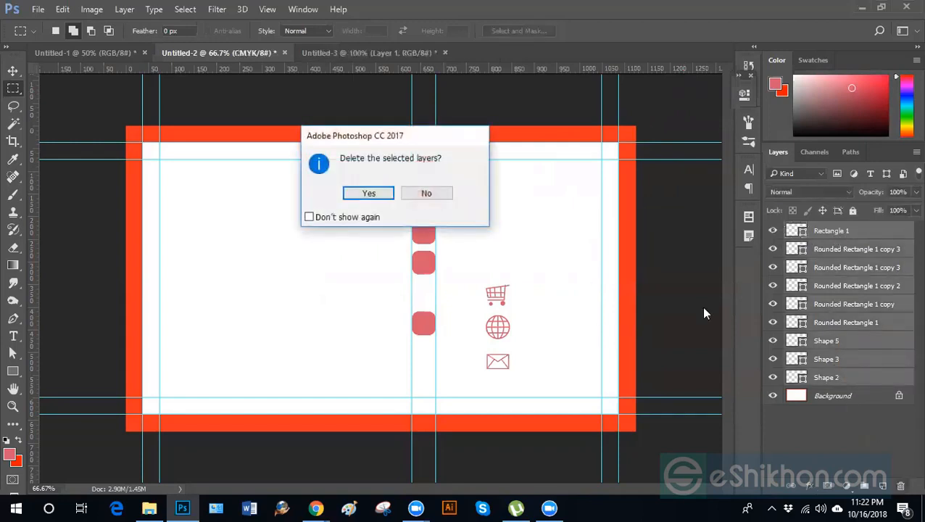
{"action": "left_click", "coordinate": [386, 200]}
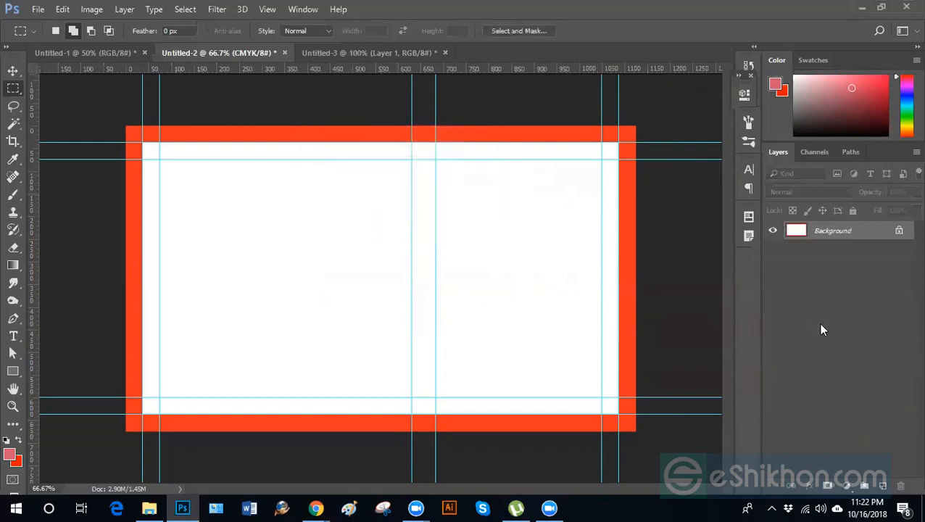
Draw a pink rectangle shape of about 1130 × 674 px covering the entire canvas
{"action": "left_click", "coordinate": [13, 372]}
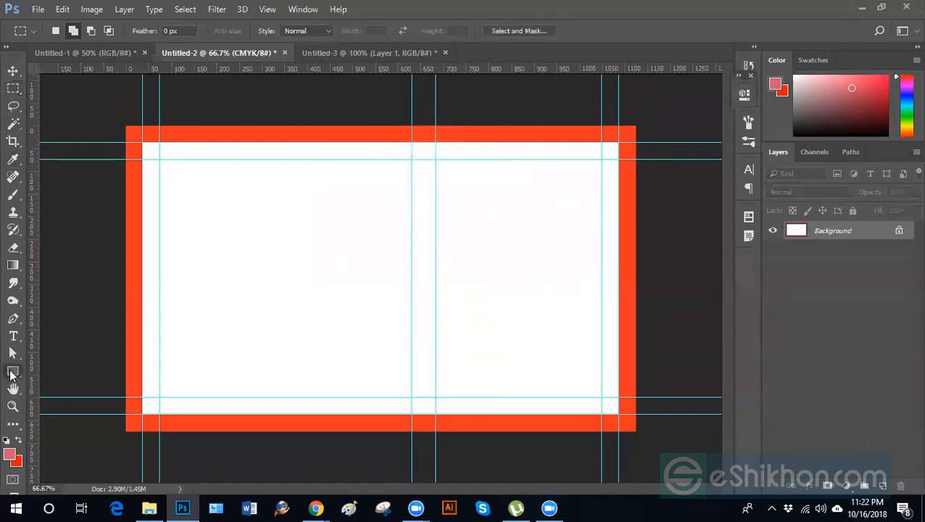
{"action": "left_click", "coordinate": [57, 373]}
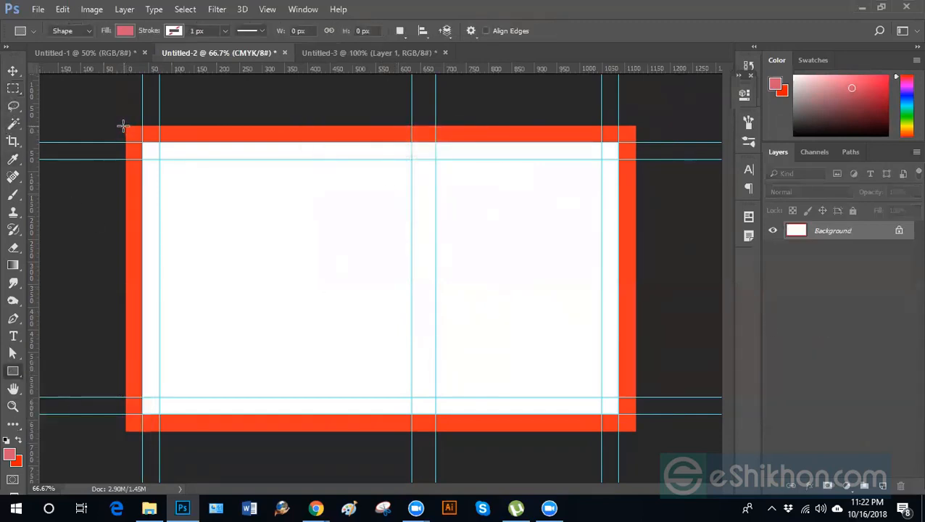
{"action": "left_click_drag", "start_coordinate": [124, 128], "coordinate": [635, 429]}
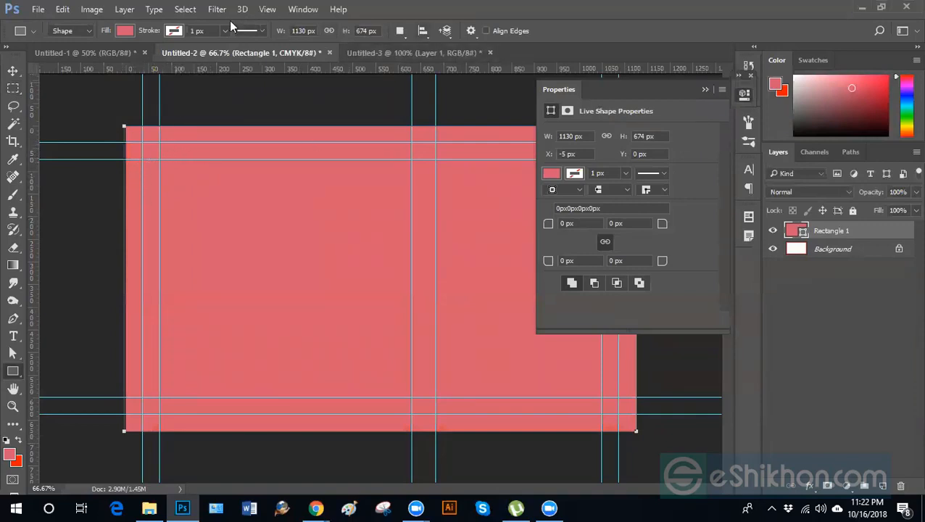
{"action": "left_click", "coordinate": [747, 95]}
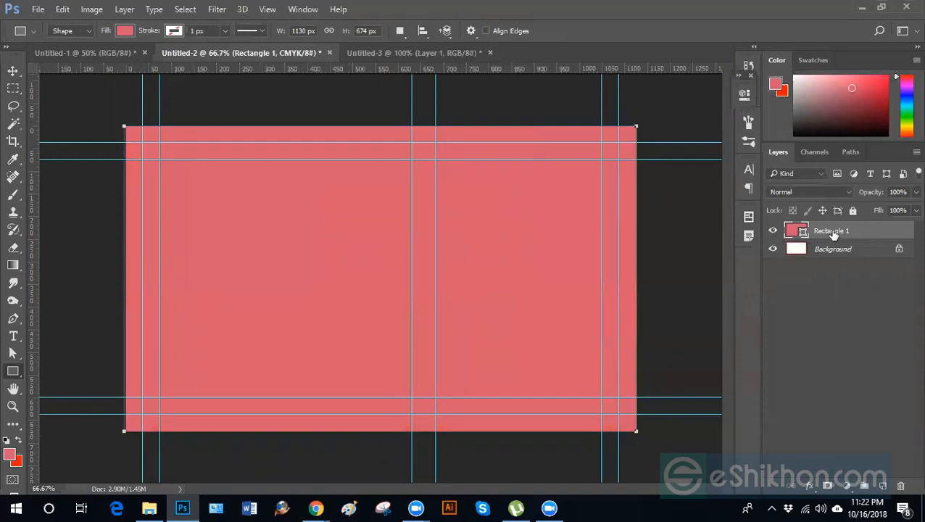
Group the rectangle layer and name the group Bleed
{"action": "key", "text": "ctrl+g"}
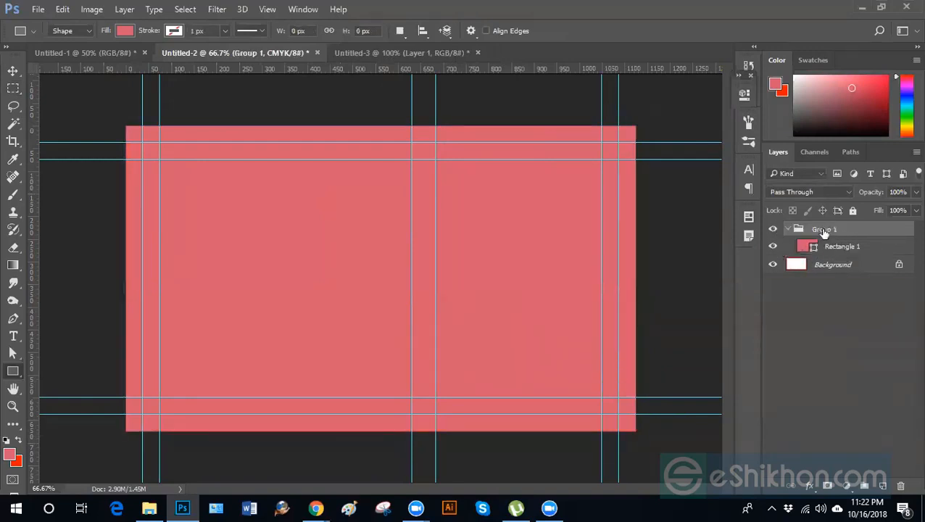
{"action": "double_click", "coordinate": [825, 229]}
{"action": "type", "text": "Bleed"}
{"action": "left_click", "coordinate": [863, 232]}
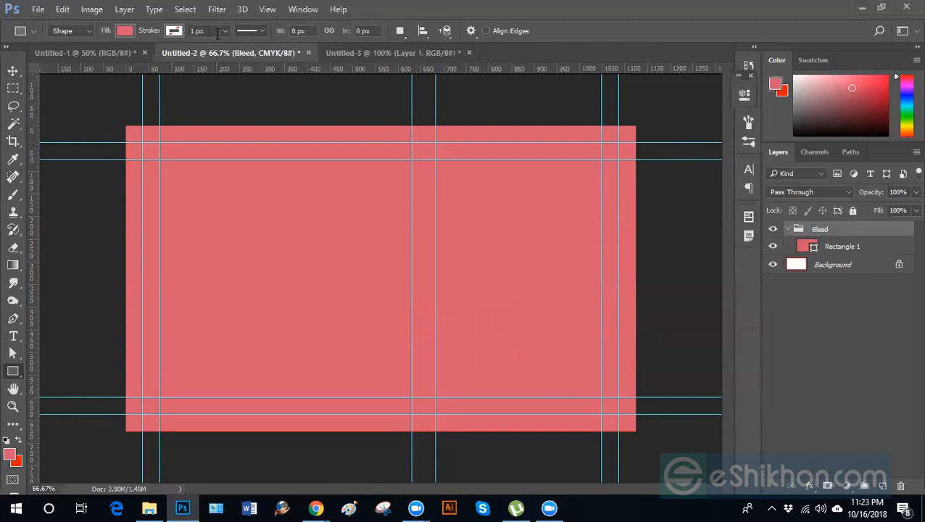
Try the Subtract Front Shape path operation and add an empty layer inside the Bleed group
{"action": "left_click", "coordinate": [399, 31]}
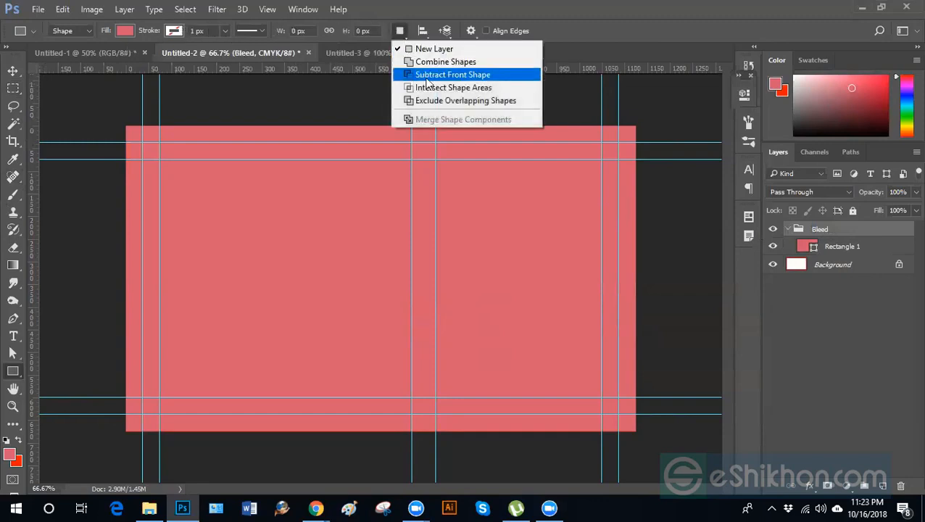
{"action": "left_click", "coordinate": [465, 73]}
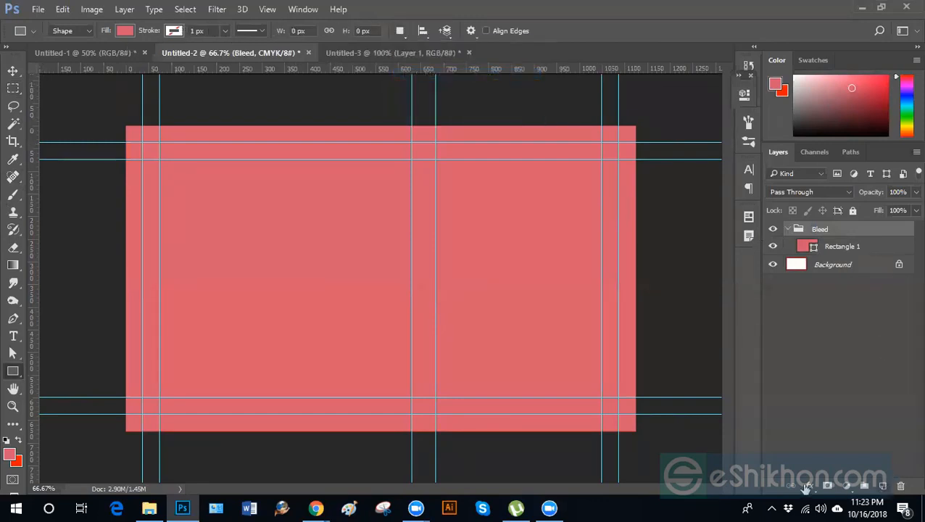
{"action": "left_click", "coordinate": [883, 485]}
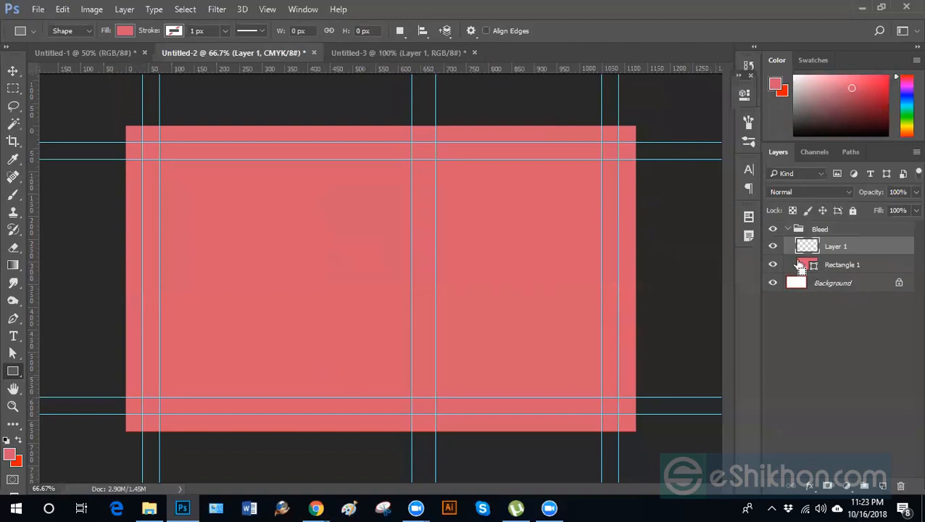
Set up the Rounded Rectangle tool with a 3.5 in width, 2 in height and 30 px corner radius
{"action": "right_click", "coordinate": [13, 372]}
{"action": "left_click", "coordinate": [56, 385]}
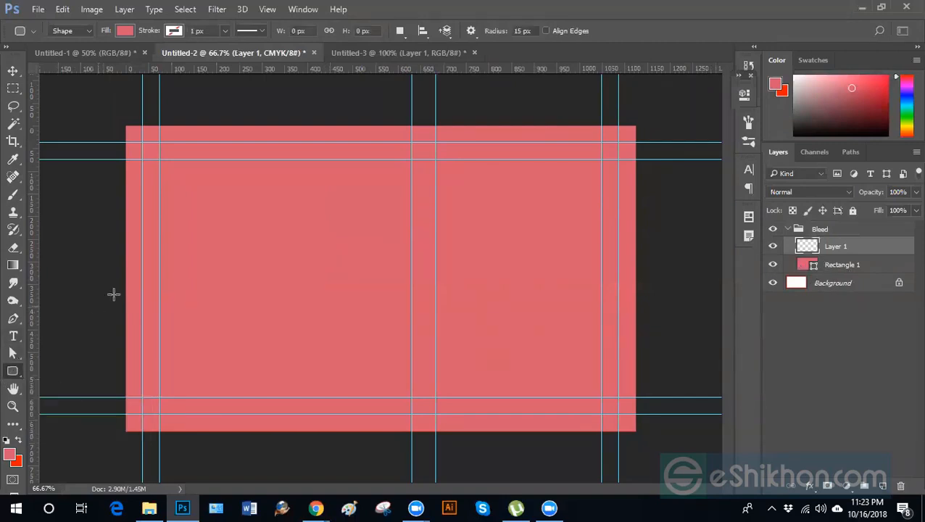
{"action": "left_click", "coordinate": [143, 142]}
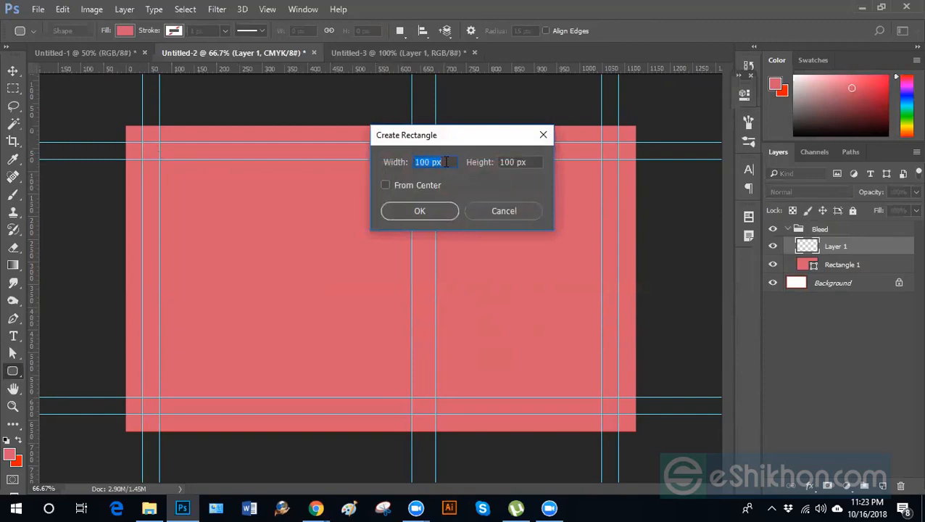
{"action": "left_click", "coordinate": [506, 208]}
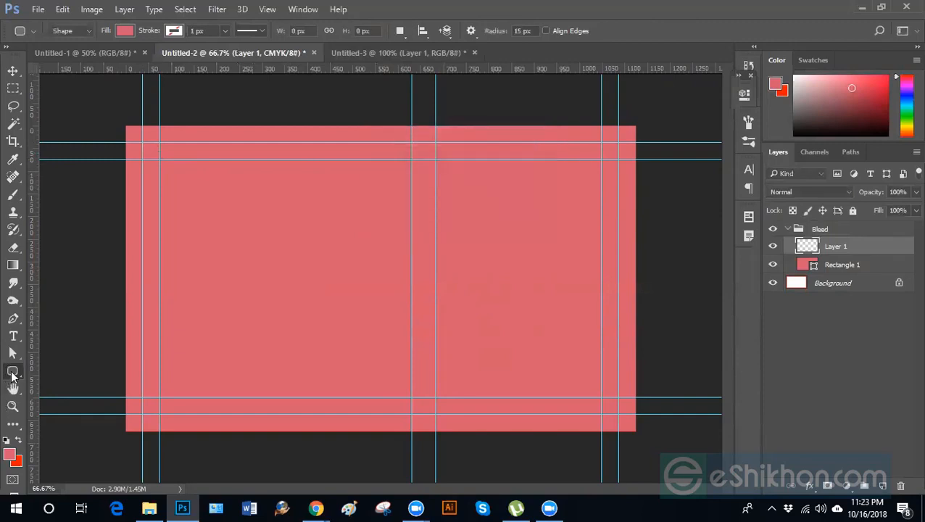
{"action": "left_click", "coordinate": [293, 31]}
{"action": "type", "text": "3.5"}
{"action": "type", "text": "30"}
{"action": "type", "text": "50"}
{"action": "key", "text": "BackSpace"}
Create the 3.5 × 2 in rounded rectangle with From Center enabled and undo it
{"action": "left_click", "coordinate": [165, 150]}
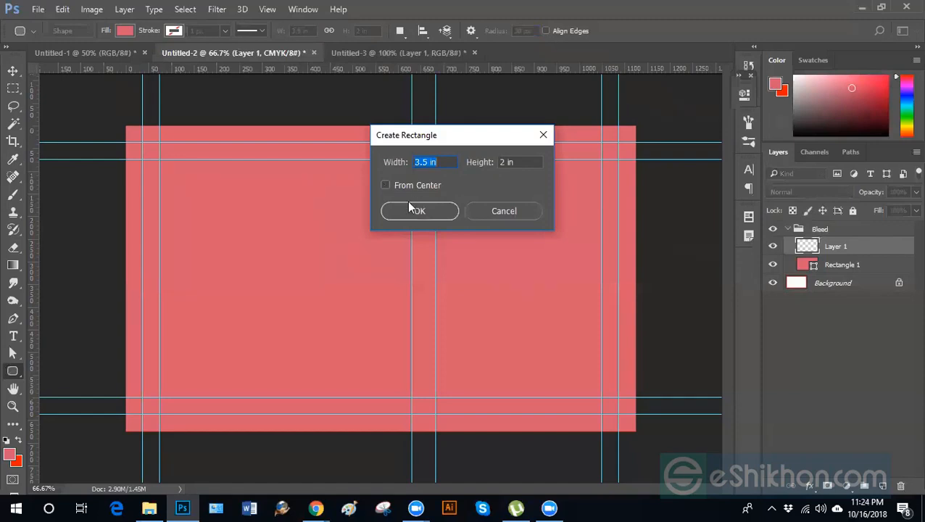
{"action": "left_click", "coordinate": [386, 186]}
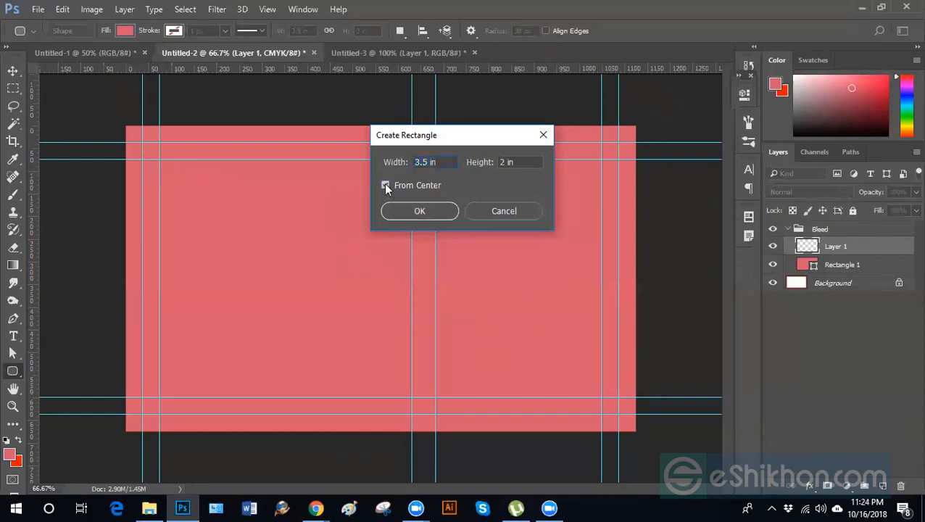
{"action": "left_click", "coordinate": [419, 212]}
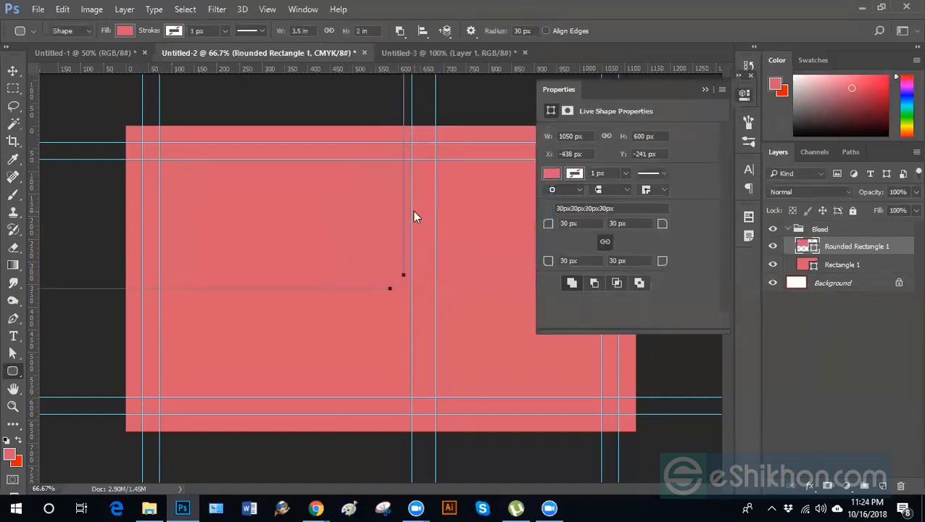
{"action": "key", "text": "ctrl+z"}
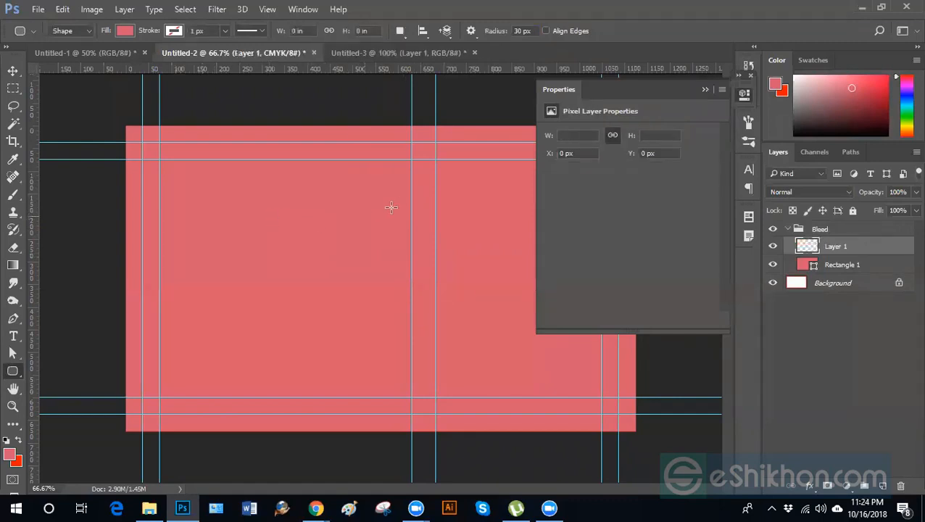
Create a 100 × 100 px rounded rectangle with From Center disabled and undo it
{"action": "left_click", "coordinate": [240, 192]}
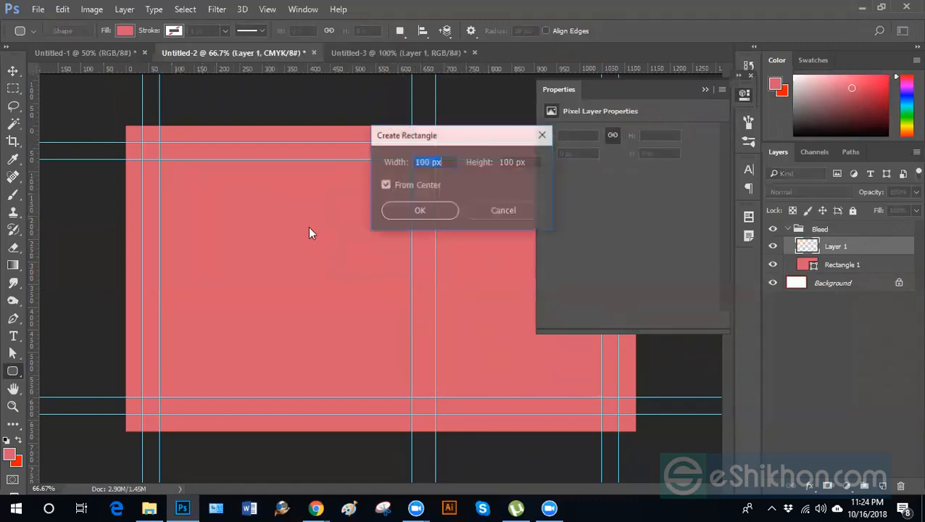
{"action": "left_click", "coordinate": [386, 186]}
{"action": "left_click", "coordinate": [418, 211]}
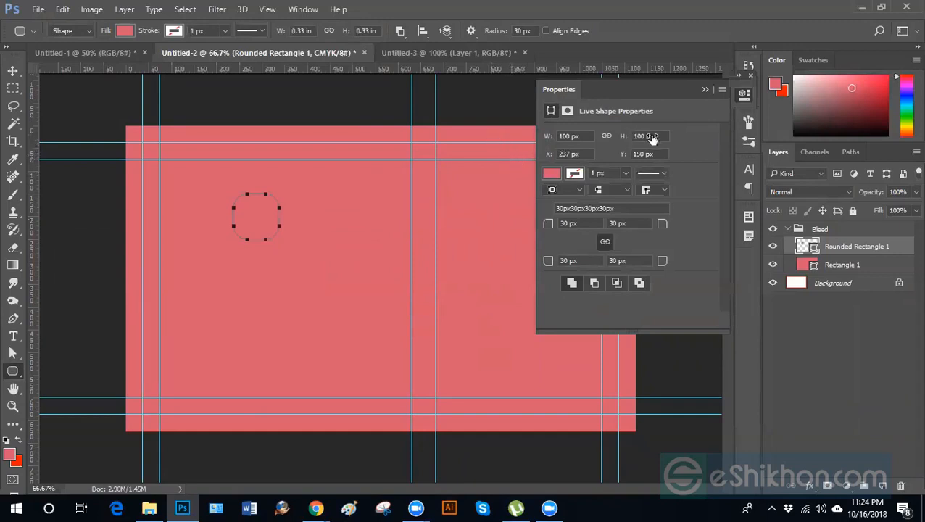
{"action": "key", "text": "ctrl+z"}
{"action": "left_click", "coordinate": [743, 100]}
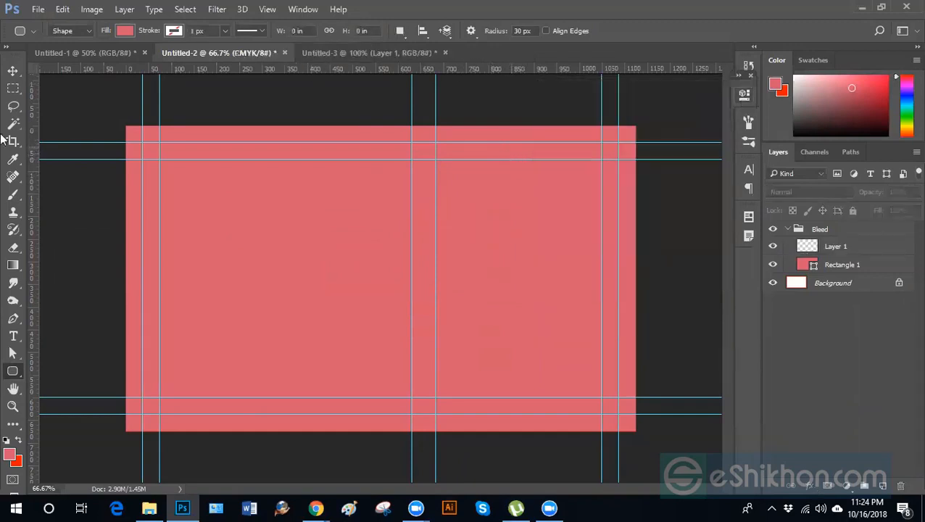
Switch the rulers to inches and create a 3.5 × 2 in rounded rectangle starting at the upper-left outer guide intersection
{"action": "right_click", "coordinate": [360, 72]}
{"action": "left_click", "coordinate": [411, 90]}
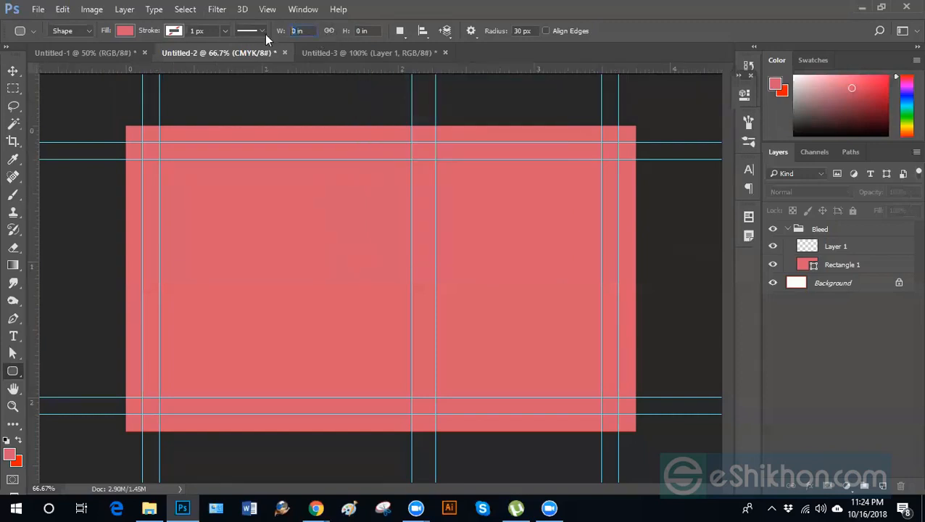
{"action": "type", "text": "3.5"}
{"action": "key", "text": "Tab"}
{"action": "left_click", "coordinate": [141, 142]}
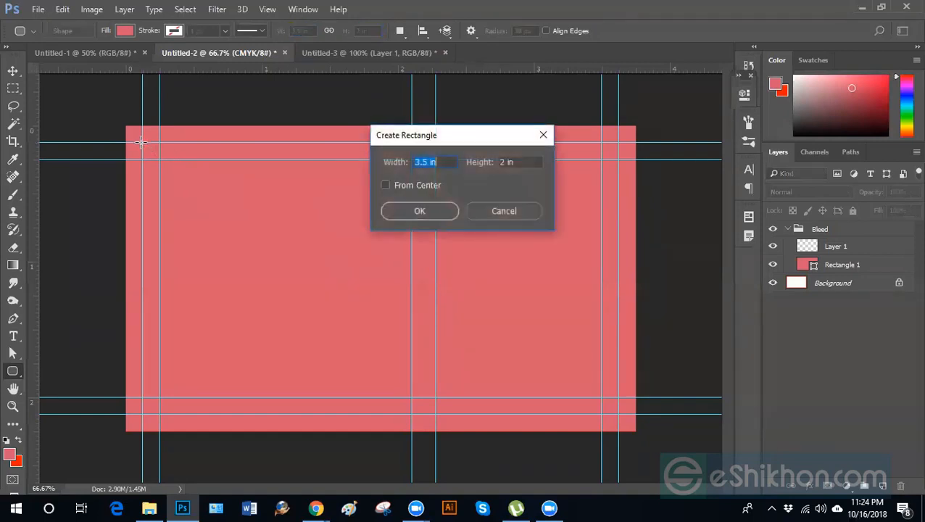
{"action": "left_click", "coordinate": [428, 213]}
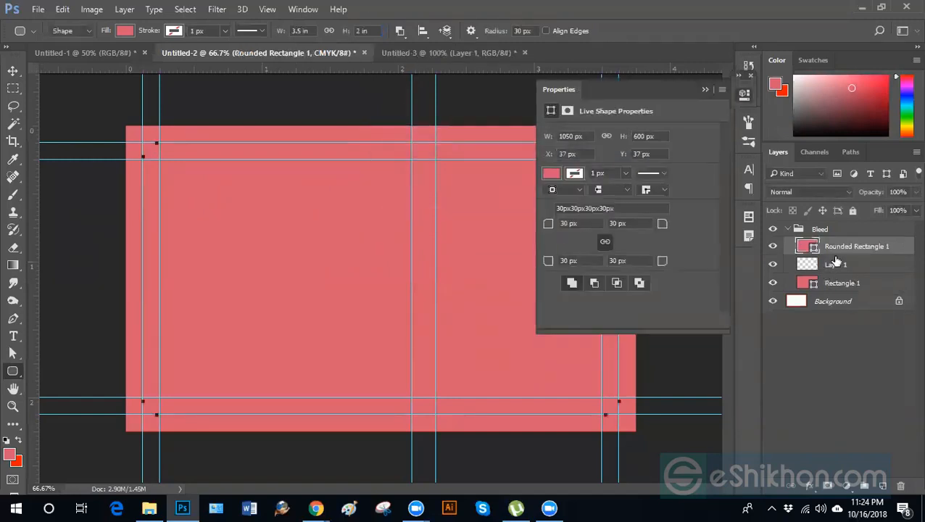
{"action": "left_click", "coordinate": [747, 98]}
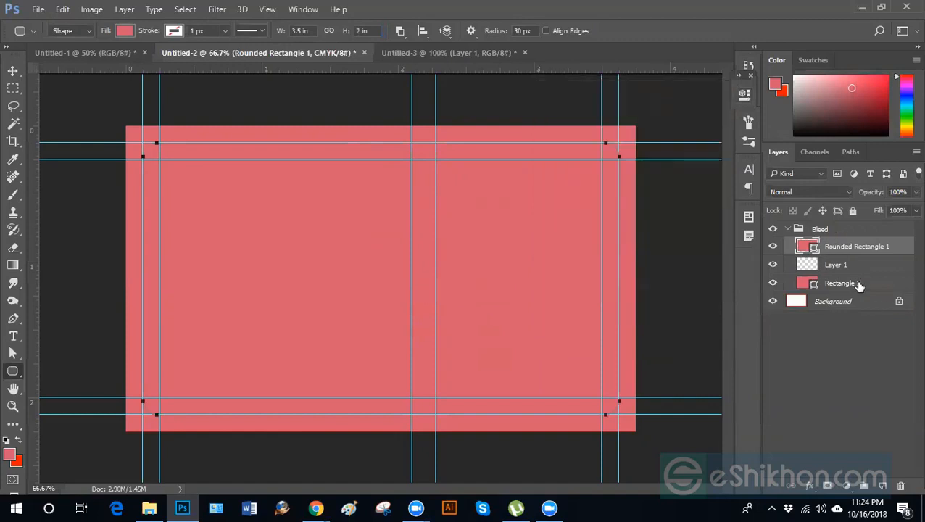
Delete the empty Layer 1 from the Bleed group
{"action": "left_click", "coordinate": [841, 266]}
{"action": "key", "text": "Delete"}
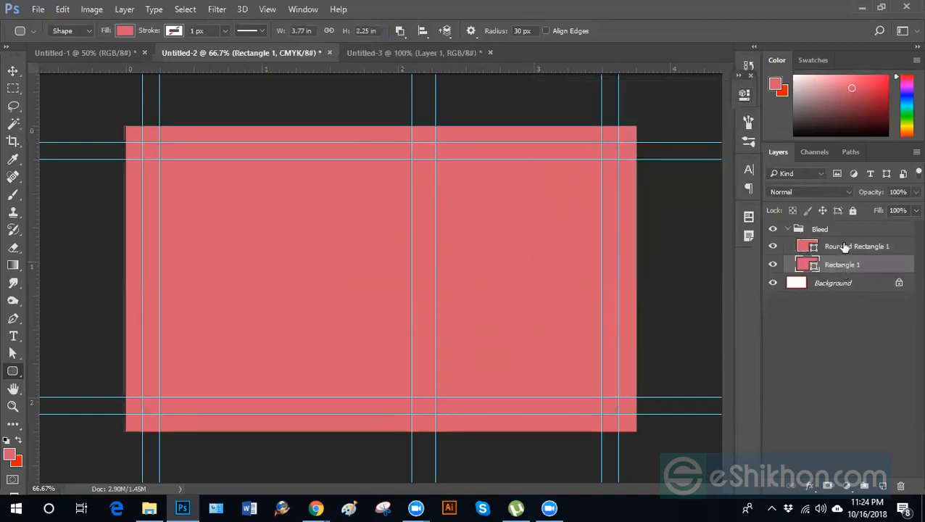
Copy the rounded rectangle's path into the Rectangle 1 shape layer and delete the Rounded Rectangle 1 layer
{"action": "left_click", "coordinate": [813, 248]}
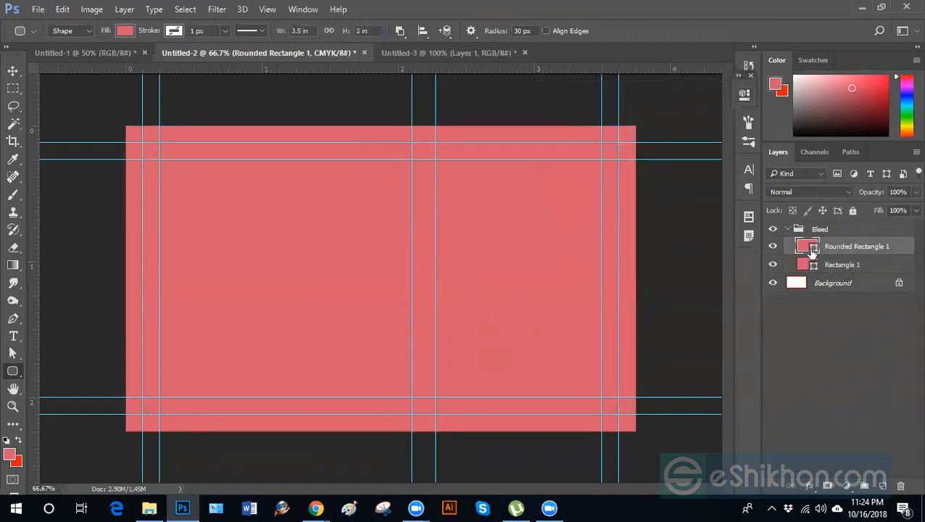
{"action": "left_click", "coordinate": [846, 155]}
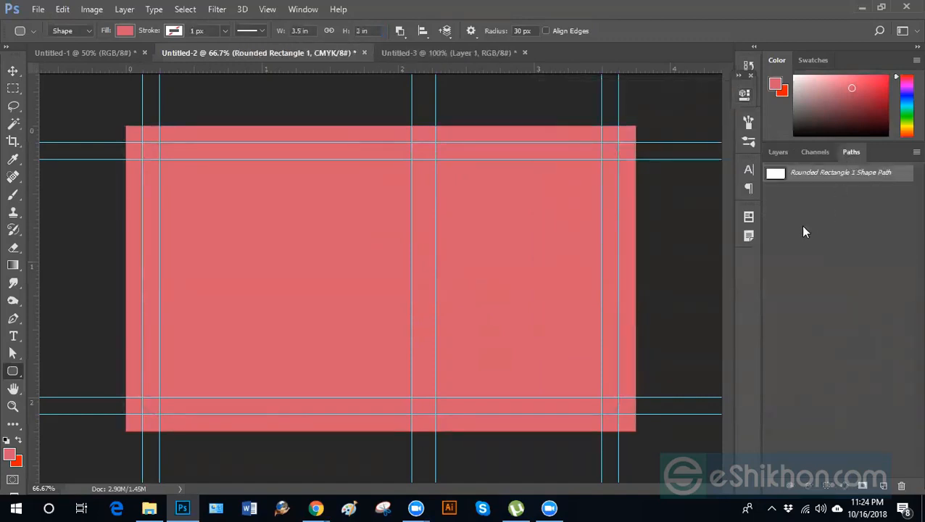
{"action": "left_click", "coordinate": [778, 152]}
{"action": "left_click", "coordinate": [832, 265]}
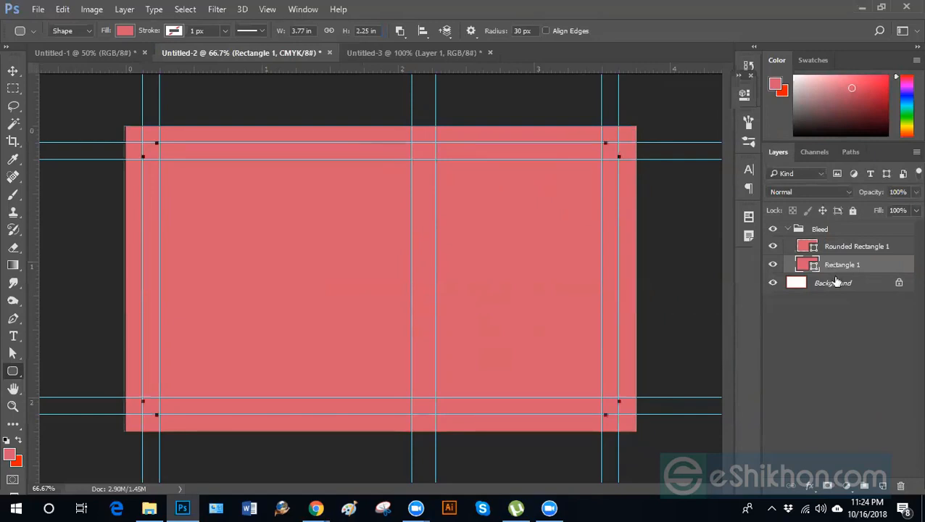
{"action": "left_click", "coordinate": [837, 247]}
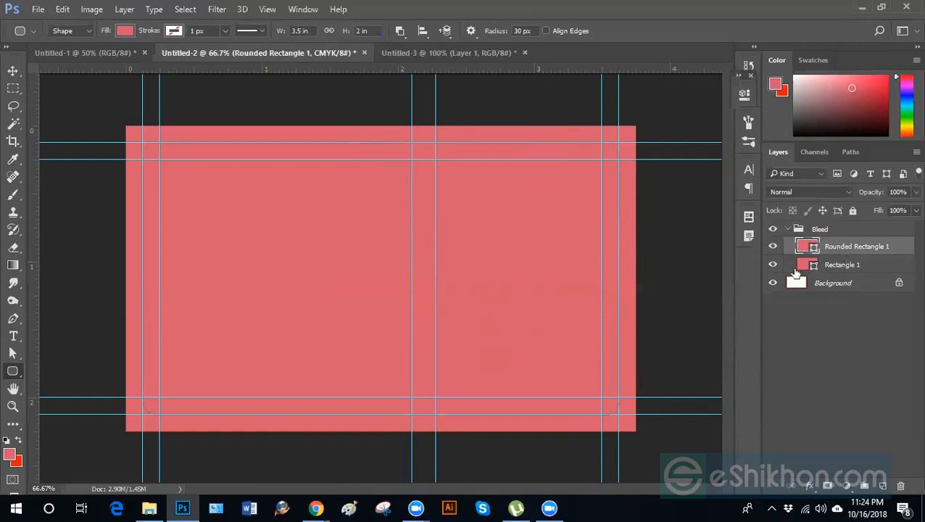
{"action": "key", "text": "Delete"}
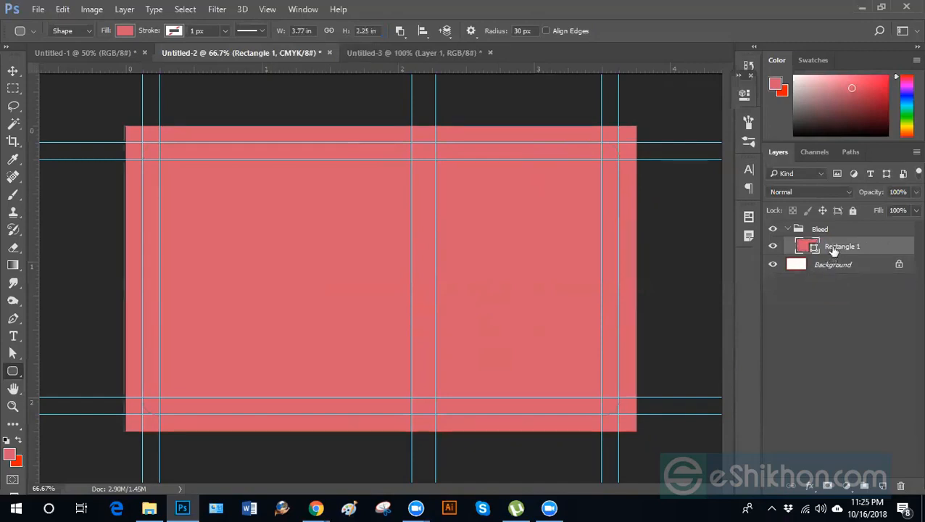
Select the rounded rectangle path inside Rectangle 1 and subtract it from the canvas-sized rectangle with Subtract Front Shape
{"action": "left_click", "coordinate": [850, 152]}
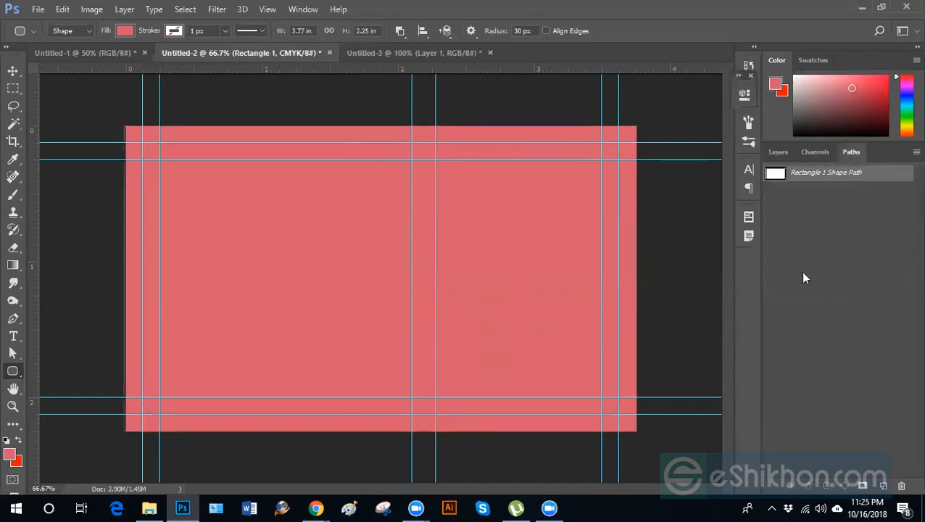
{"action": "left_click", "coordinate": [13, 353]}
{"action": "left_click", "coordinate": [774, 217]}
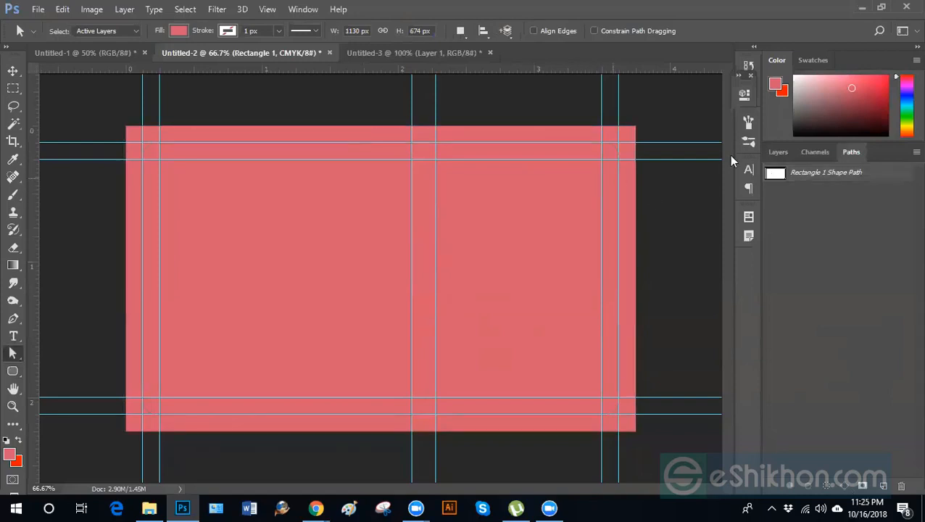
{"action": "left_click", "coordinate": [777, 175]}
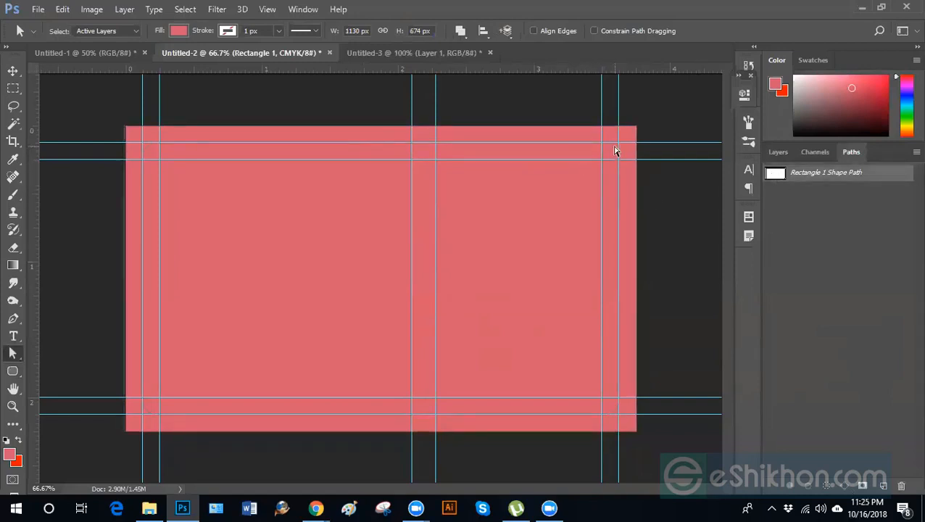
{"action": "left_click", "coordinate": [614, 151]}
{"action": "left_click", "coordinate": [469, 36]}
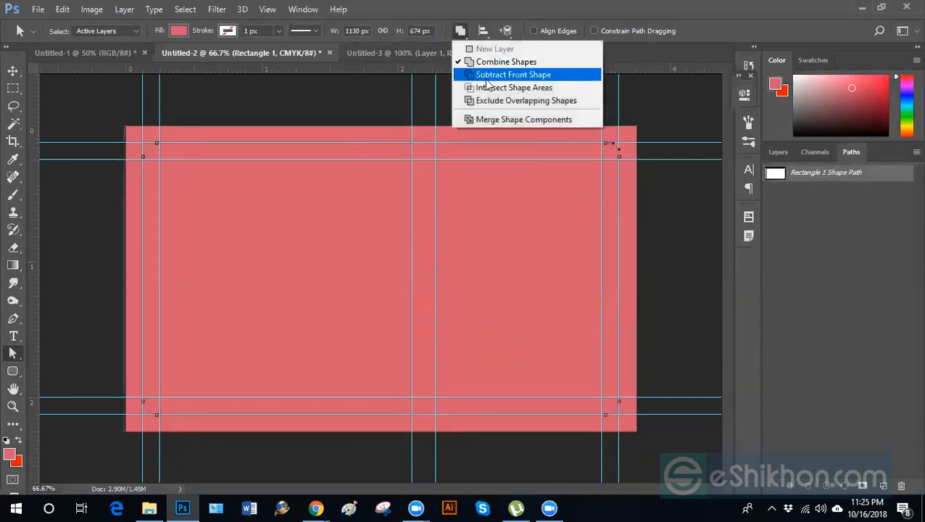
{"action": "left_click", "coordinate": [511, 74]}
{"action": "left_click", "coordinate": [803, 239]}
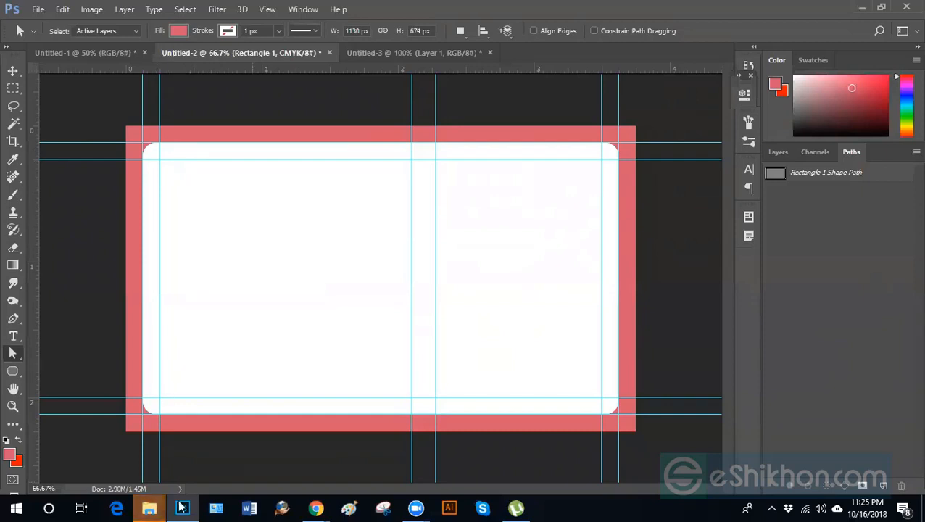
Delete the Bleed group together with its Rectangle 1 shape layer
{"action": "left_click", "coordinate": [777, 152]}
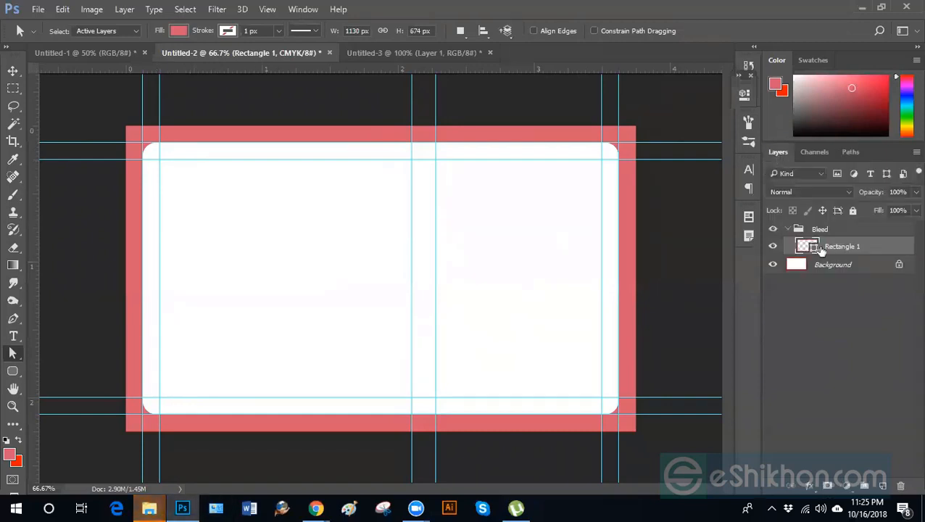
{"action": "left_click", "coordinate": [841, 230]}
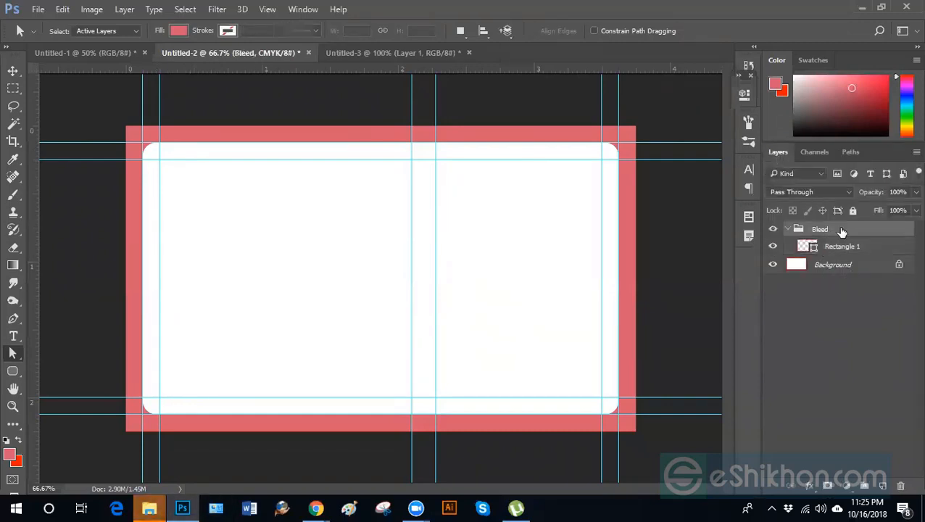
{"action": "key", "text": "Delete"}
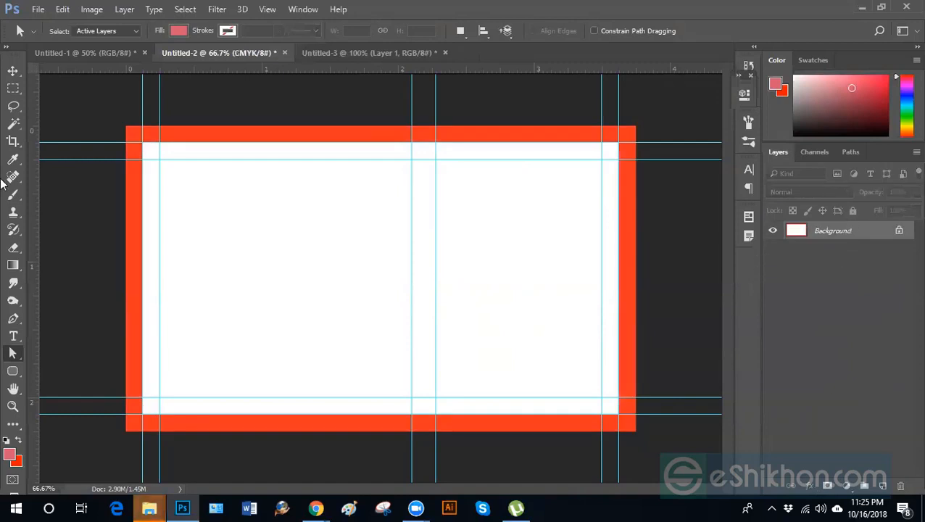
Create a 3.75 × 2.25 in rectangle with the Rectangle tool, starting at the canvas's upper-left corner
{"action": "left_click_drag", "start_coordinate": [12, 371], "coordinate": [45, 369]}
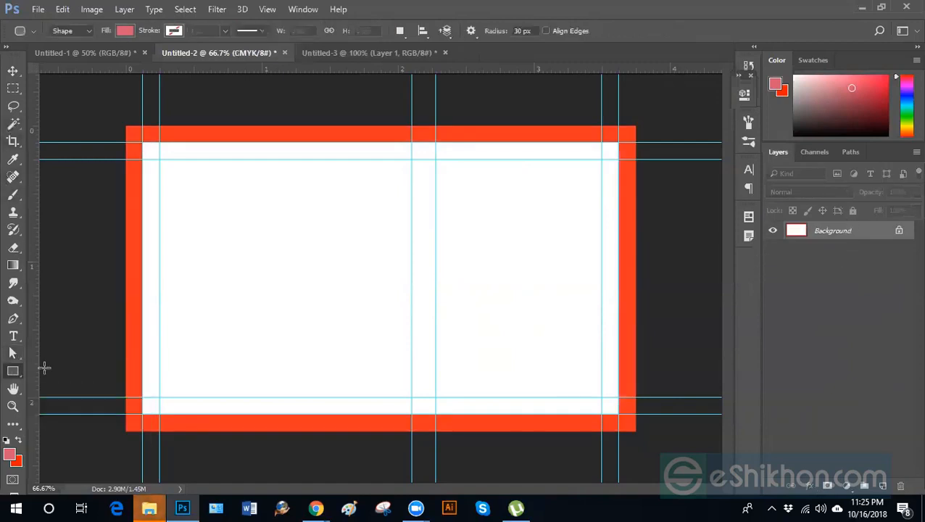
{"action": "left_click", "coordinate": [125, 126]}
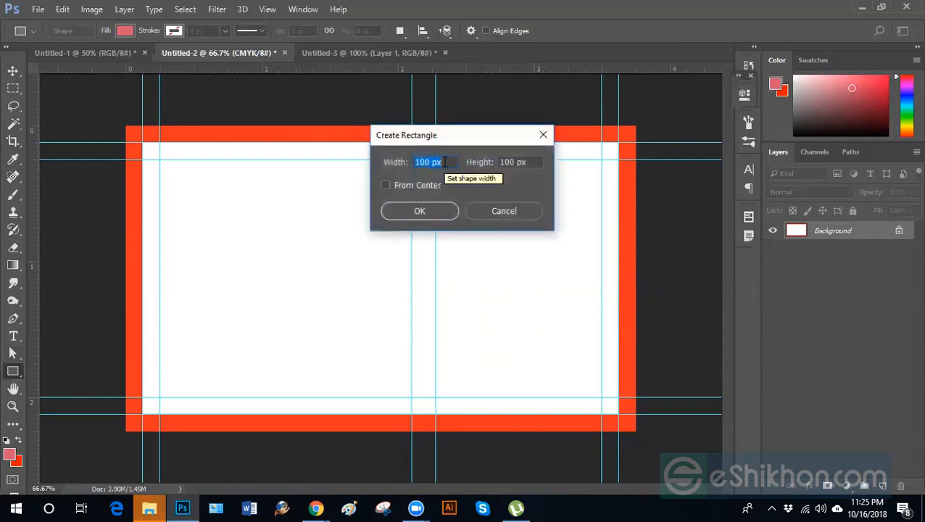
{"action": "type", "text": "3."}
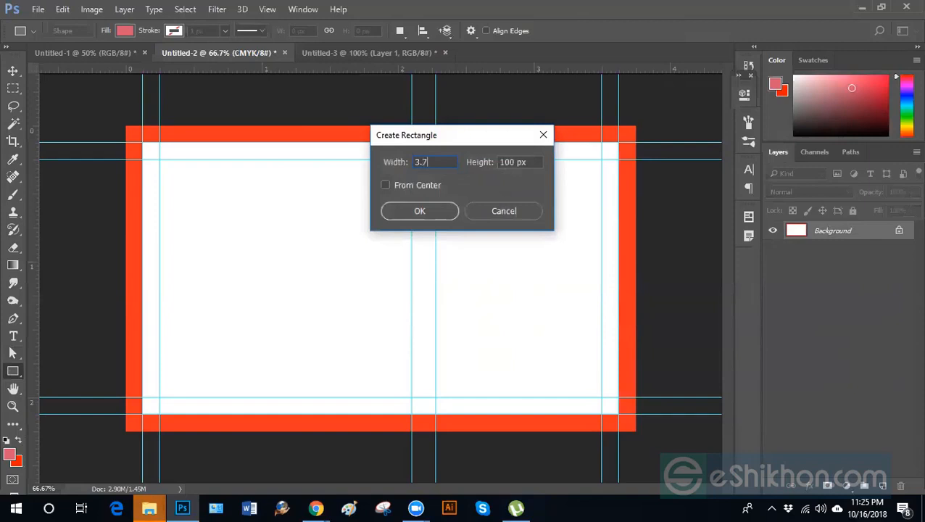
{"action": "type", "text": "75 "}
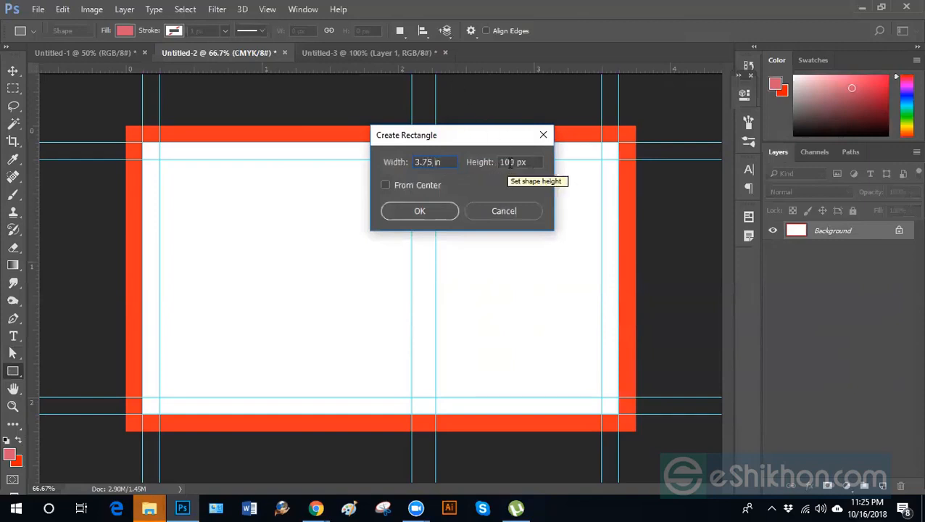
{"action": "type", "text": "in"}
{"action": "key", "text": "Tab"}
{"action": "type", "text": "2.25"}
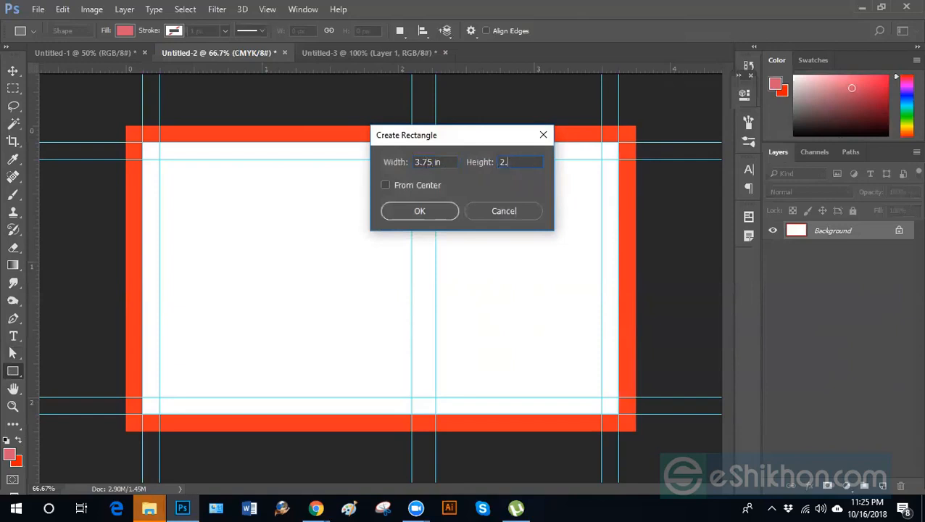
{"action": "type", "text": "in"}
{"action": "left_click", "coordinate": [418, 211]}
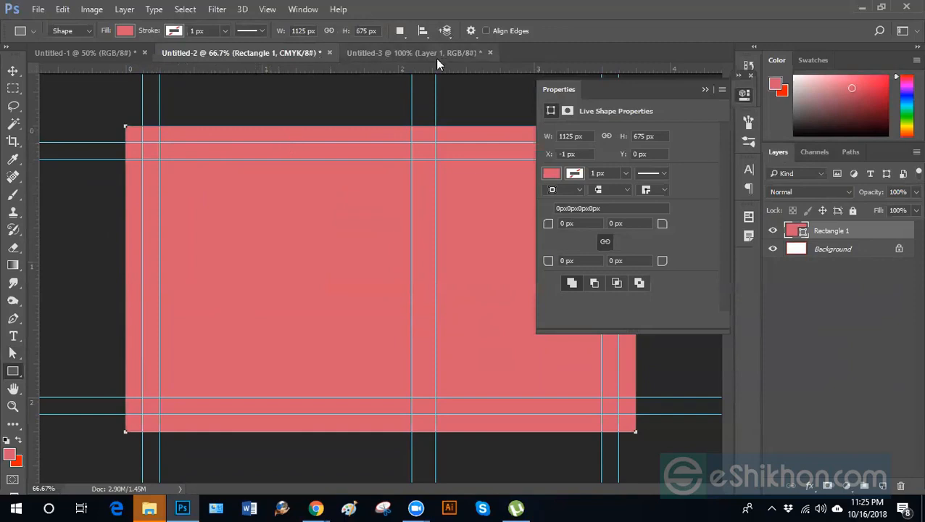
Set the rectangle's path operation to Subtract Front Shape and try to add a 3.50 in wide rectangle from the upper-left outer guide intersection
{"action": "left_click", "coordinate": [402, 35]}
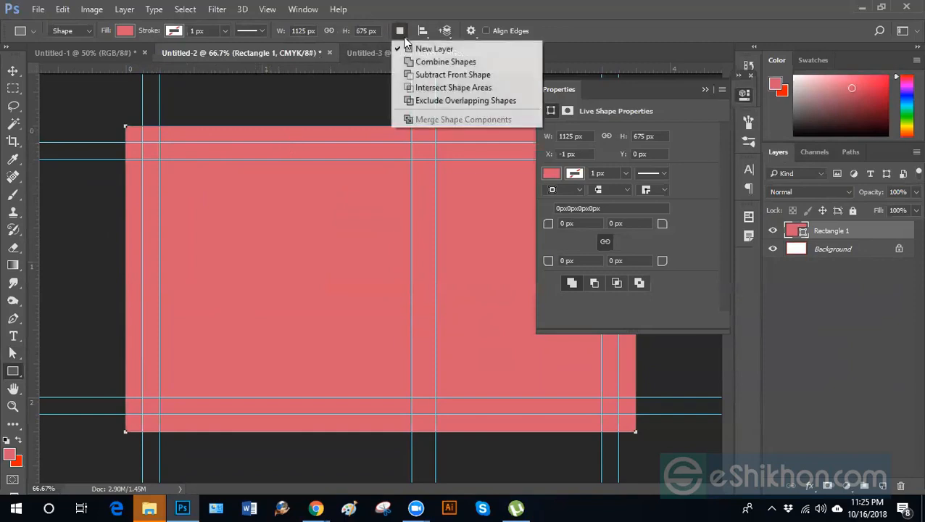
{"action": "left_click", "coordinate": [425, 77]}
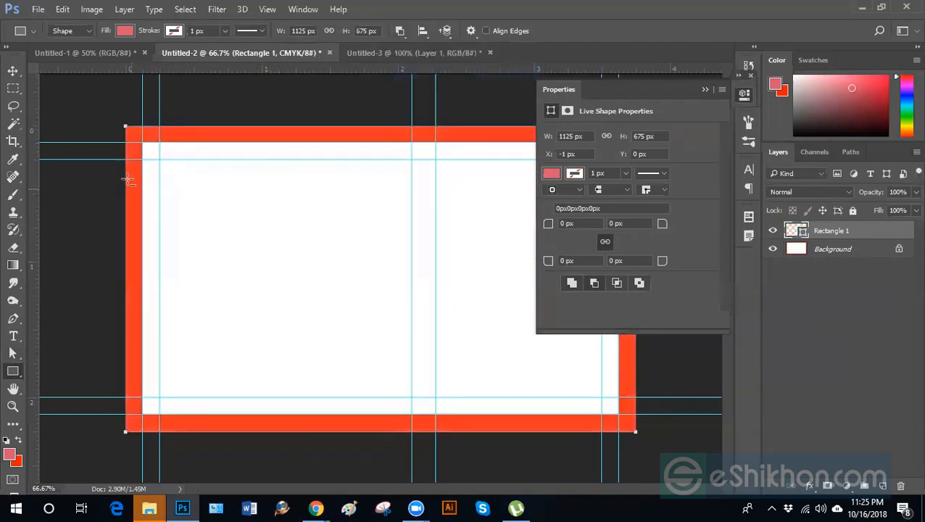
{"action": "left_click", "coordinate": [143, 144]}
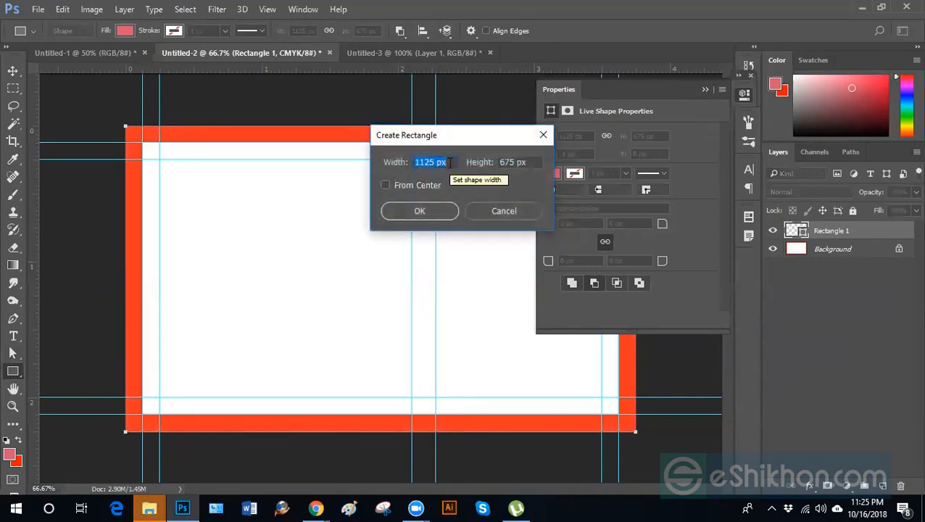
{"action": "type", "text": "3.50"}
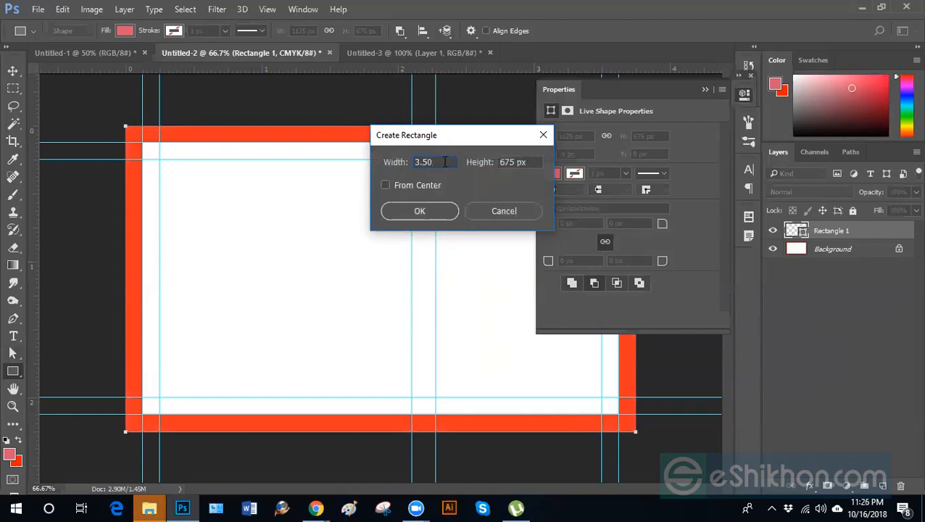
{"action": "type", "text": "in"}
{"action": "key", "text": "Tab"}
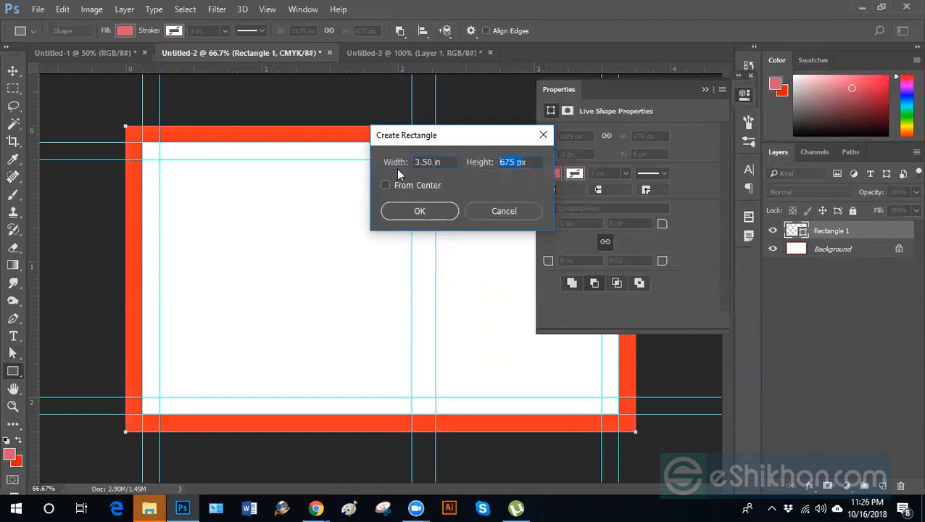
{"action": "left_click", "coordinate": [501, 210]}
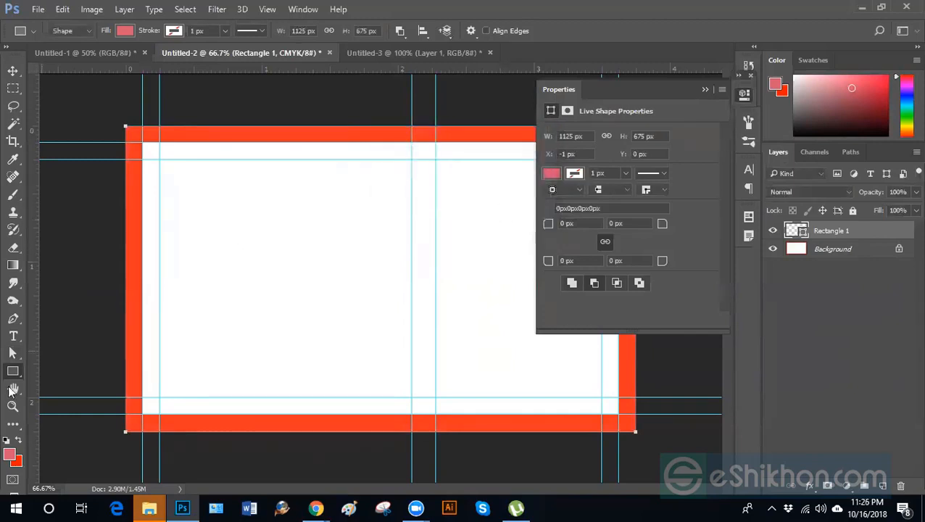
Set the Rounded Rectangle tool to a 50 px radius, undoing a trial resize of the rectangle to 3.5 × 2 in and its subtraction
{"action": "right_click", "coordinate": [13, 372]}
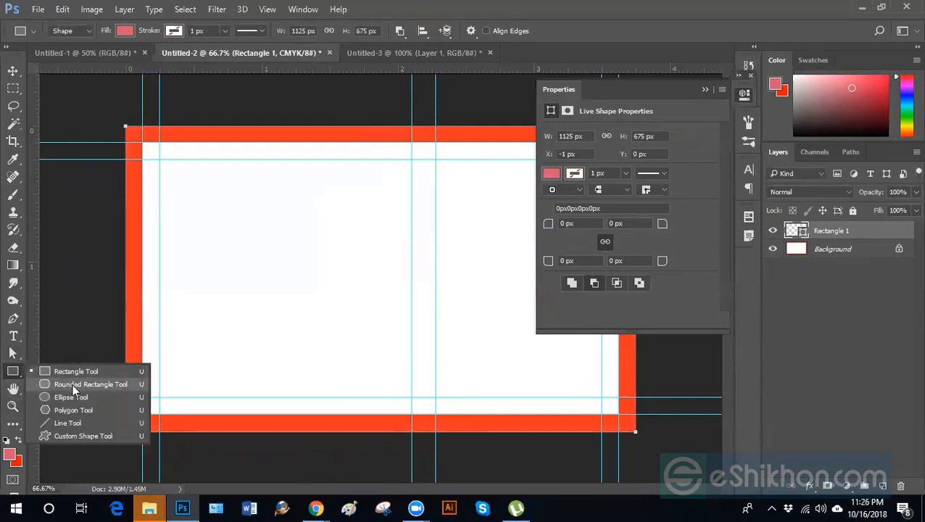
{"action": "left_click", "coordinate": [72, 384]}
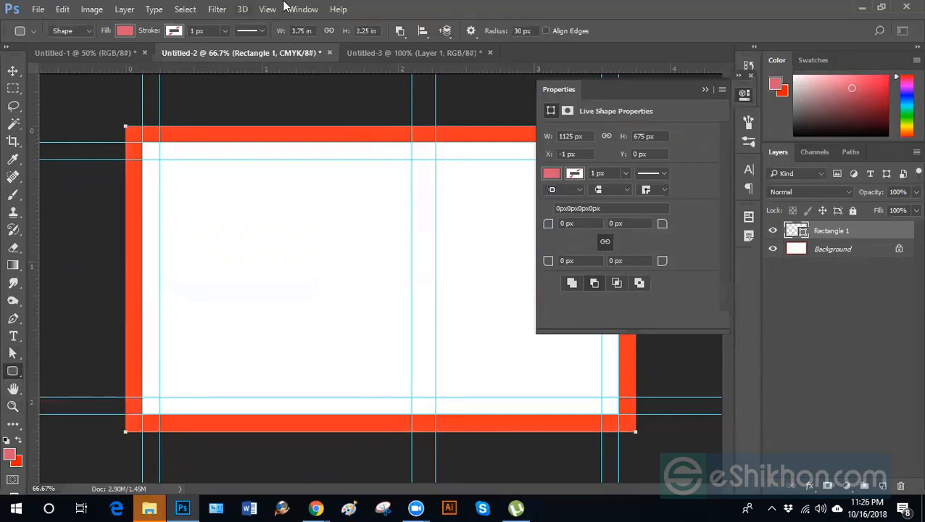
{"action": "left_click", "coordinate": [302, 31]}
{"action": "left_click", "coordinate": [364, 29]}
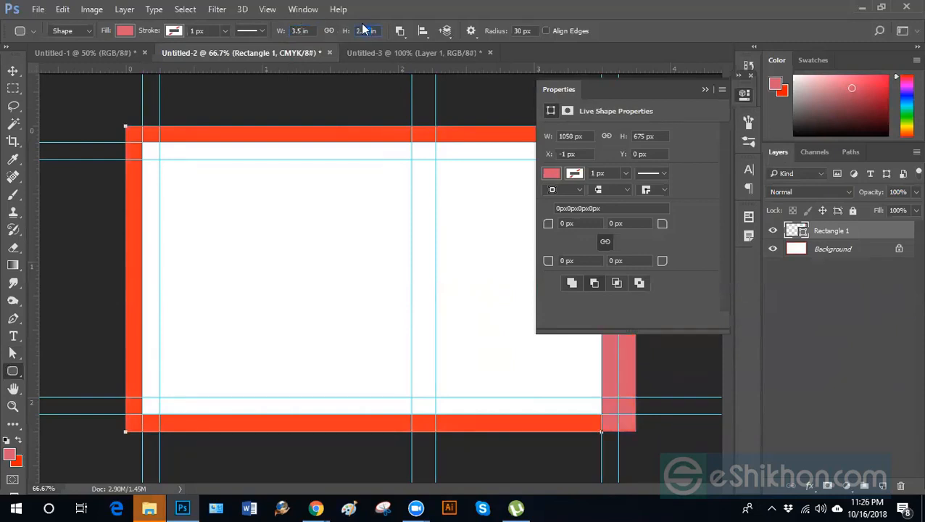
{"action": "left_click", "coordinate": [520, 31]}
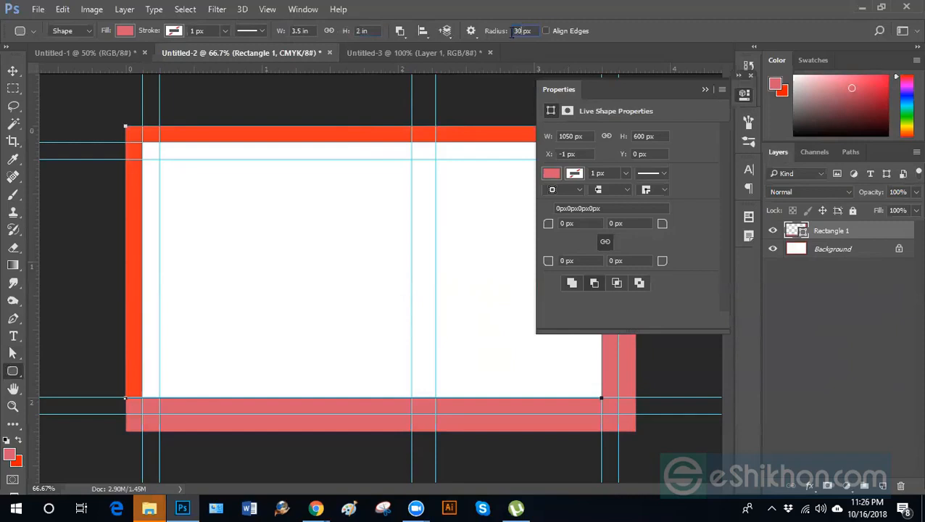
{"action": "left_click", "coordinate": [742, 97]}
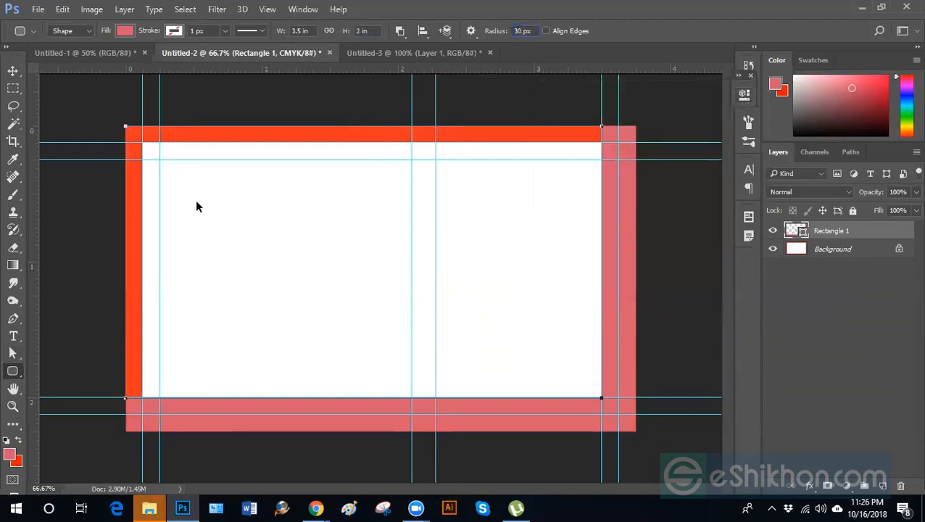
{"action": "key", "text": "ctrl+z"}
{"action": "key", "text": "ctrl+alt+z"}
{"action": "key", "text": "ctrl+alt+z"}
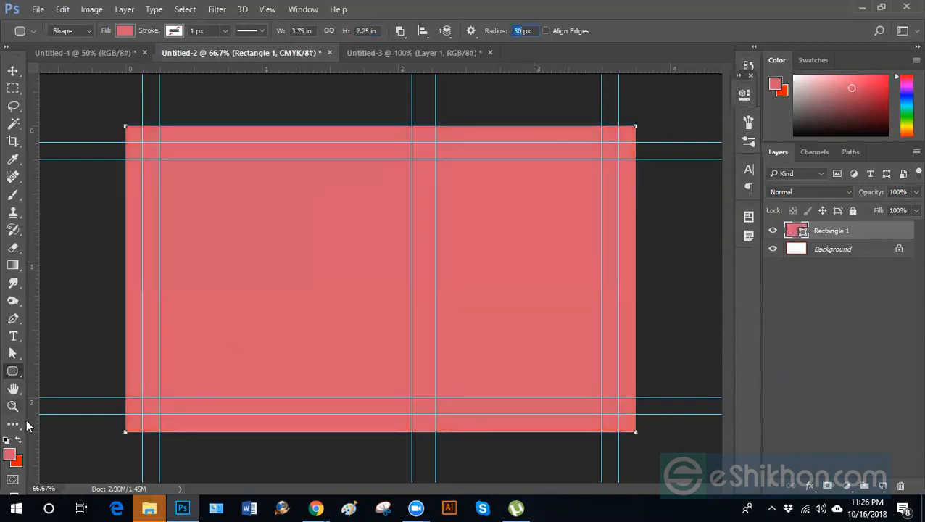
Cut a 3.5 × 2 in rounded rectangle out of Rectangle 1 from the upper-left outer guide intersection and undo it
{"action": "left_click", "coordinate": [142, 142]}
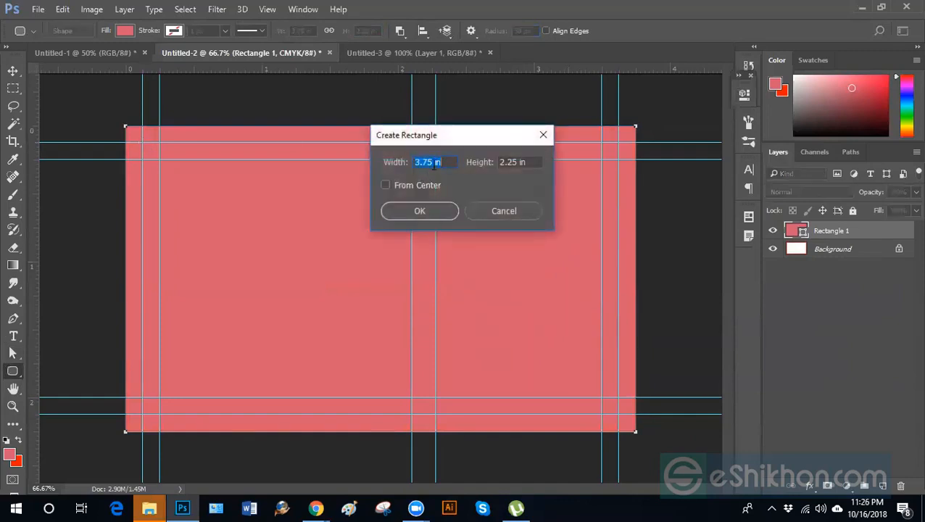
{"action": "left_click", "coordinate": [426, 160]}
{"action": "type", "text": "0"}
{"action": "left_click_drag", "start_coordinate": [519, 162], "coordinate": [508, 161]}
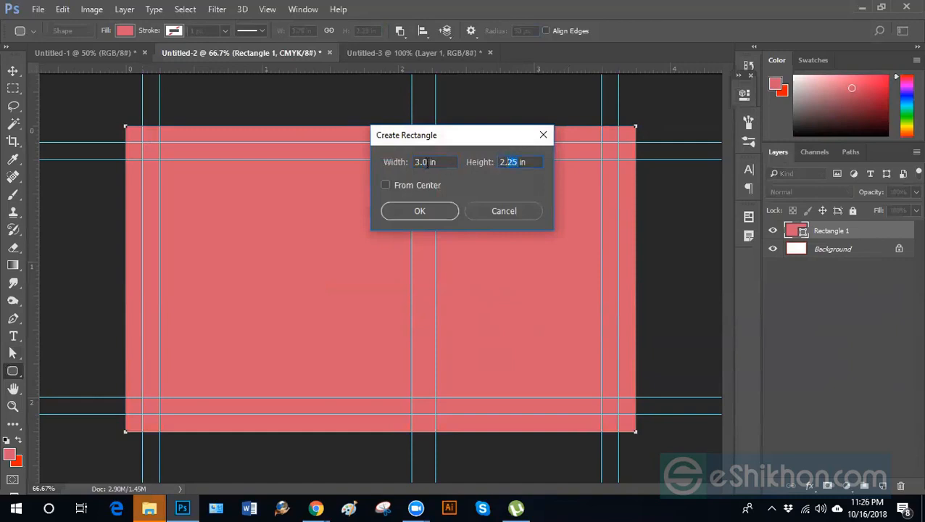
{"action": "type", "text": "0"}
{"action": "left_click", "coordinate": [423, 211]}
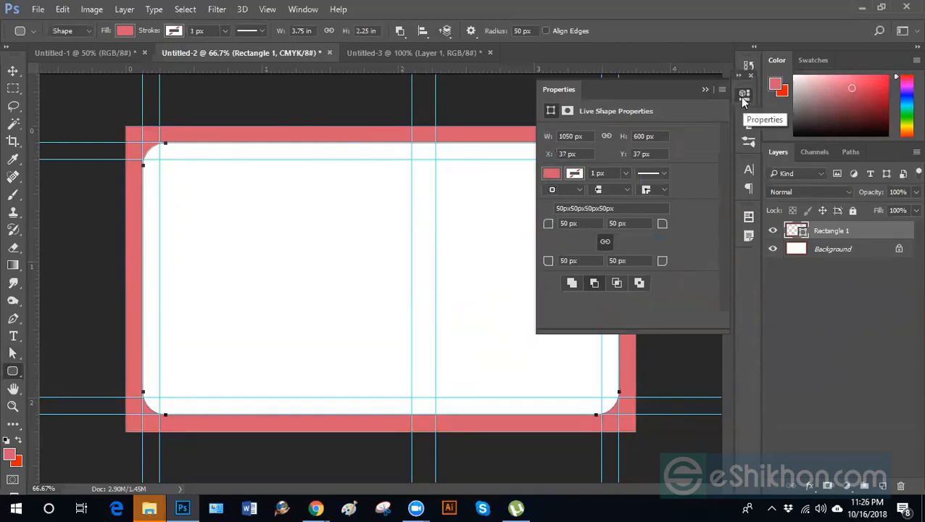
{"action": "left_click", "coordinate": [743, 98]}
{"action": "key", "text": "ctrl+z"}
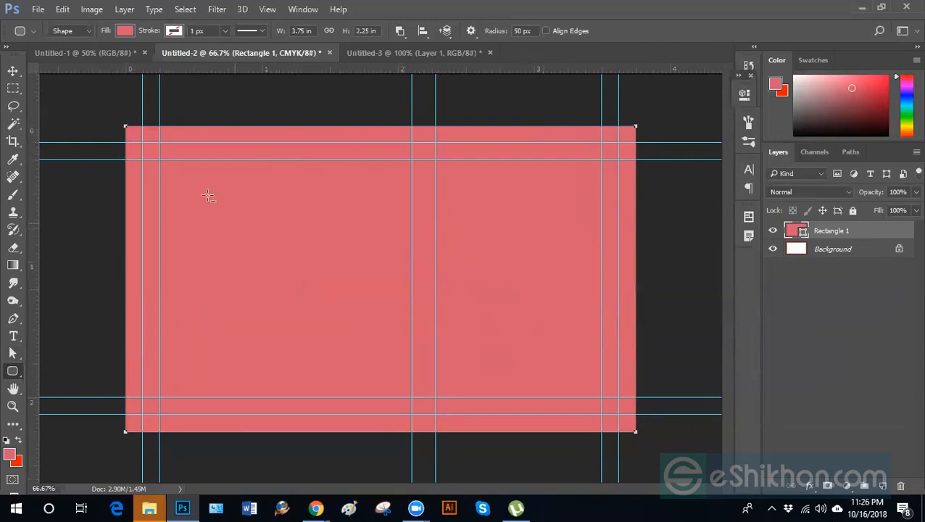
Subtract a 3.5 × 2.0 in rounded rectangle from Rectangle 1, starting at the upper-left outer guide intersection, using Subtract Front Shape
{"action": "left_click", "coordinate": [403, 33]}
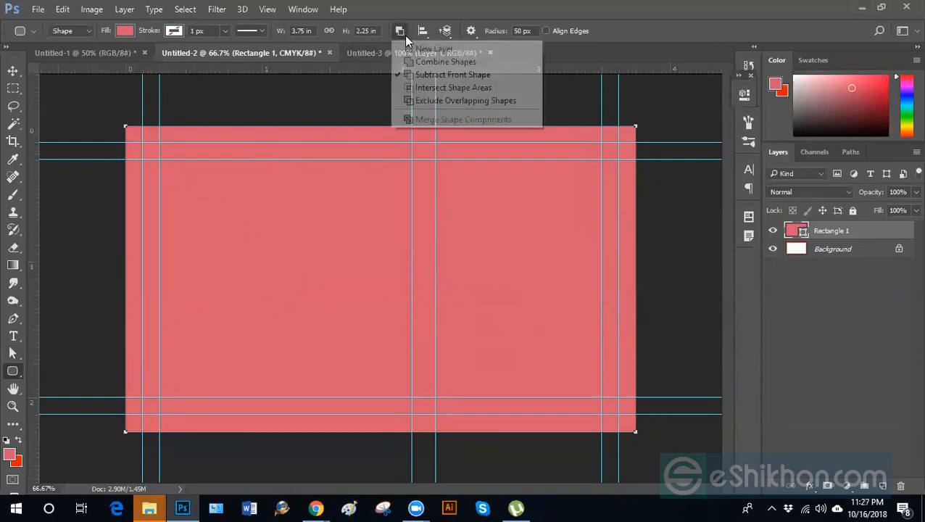
{"action": "left_click", "coordinate": [432, 75]}
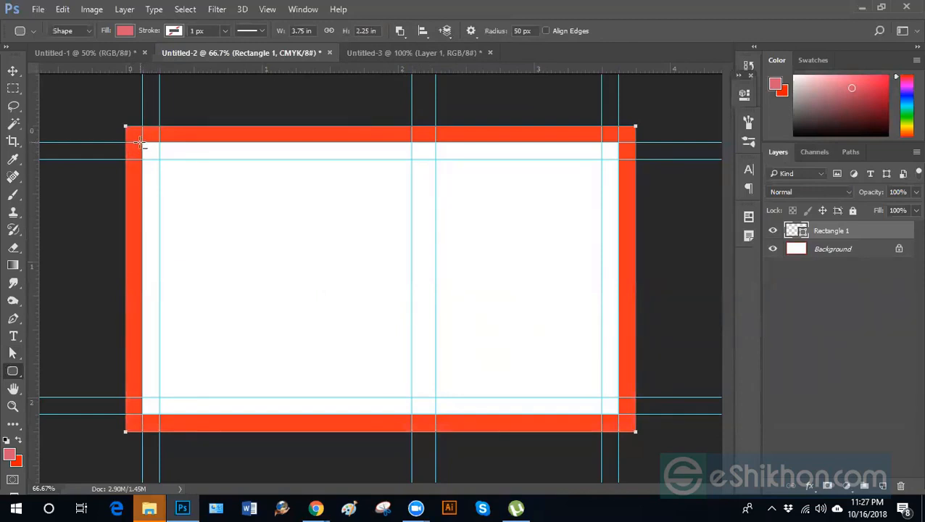
{"action": "left_click_drag", "start_coordinate": [143, 141], "coordinate": [143, 141]}
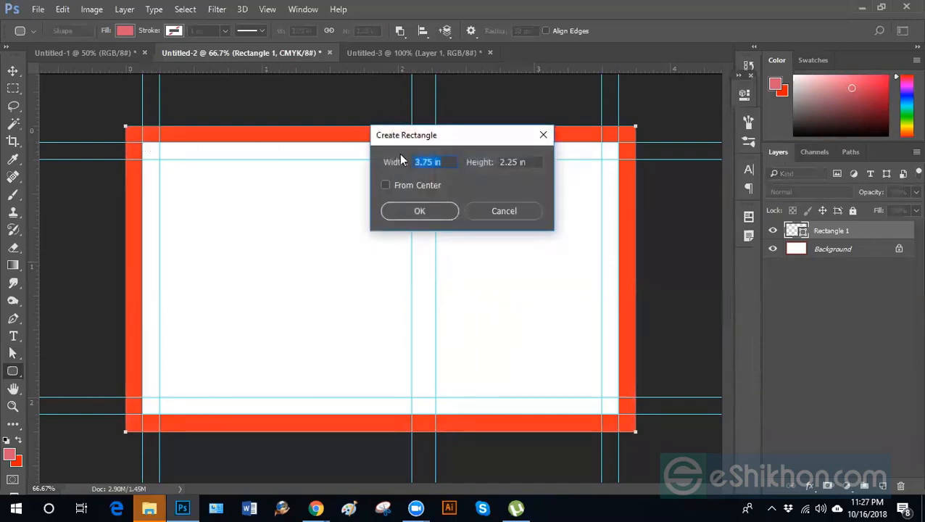
{"action": "left_click", "coordinate": [429, 158]}
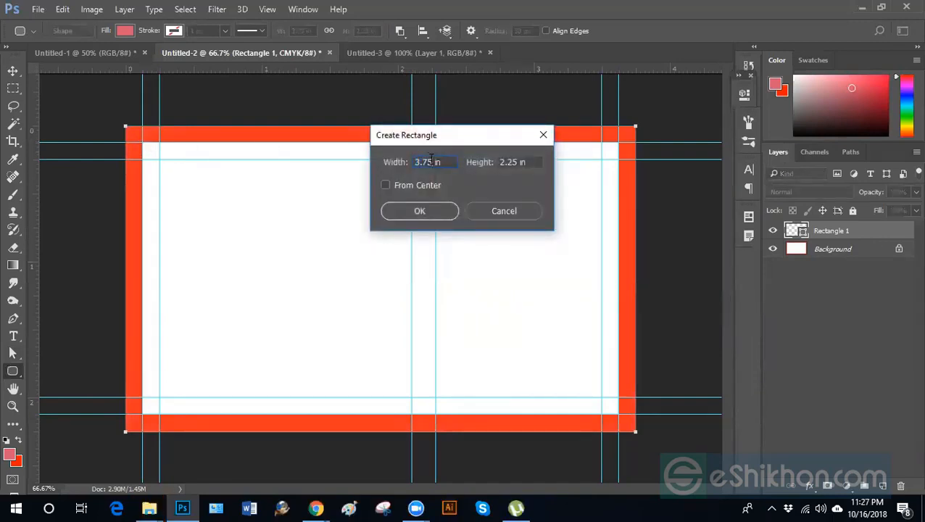
{"action": "double_click", "coordinate": [426, 160]}
{"action": "type", "text": "3.5"}
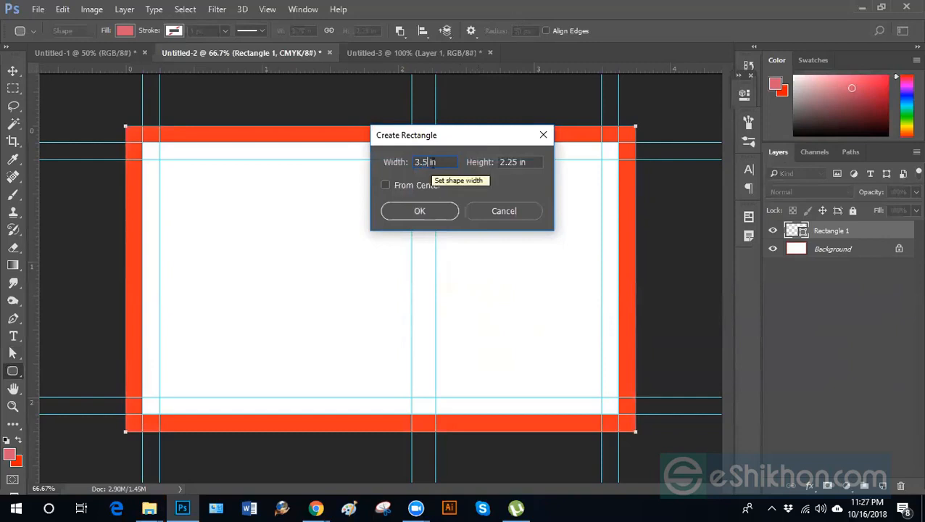
{"action": "left_click_drag", "start_coordinate": [511, 158], "coordinate": [501, 159]}
{"action": "type", "text": "2.0"}
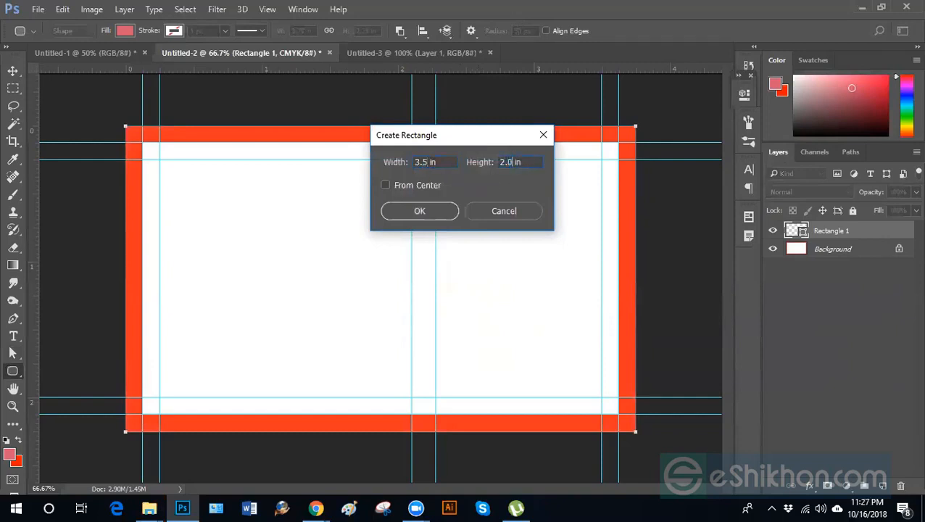
{"action": "left_click", "coordinate": [420, 211]}
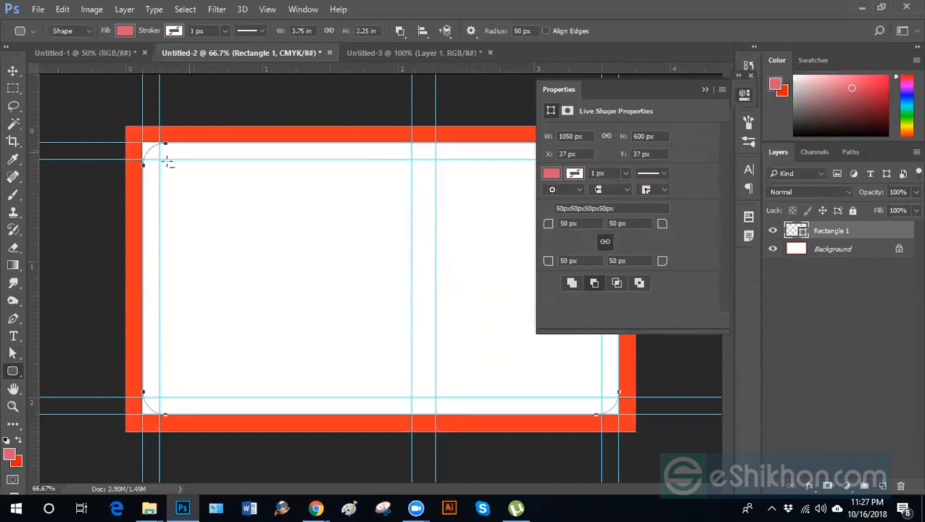
{"action": "left_click", "coordinate": [746, 95]}
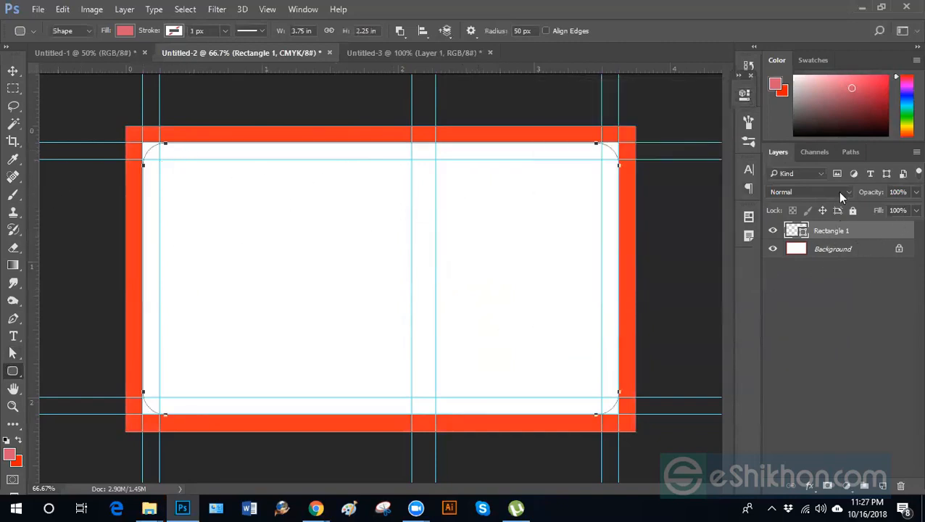
Change the fill colour of Rectangle 1 to a brighter red
{"action": "left_click", "coordinate": [831, 318]}
{"action": "left_click", "coordinate": [807, 231]}
{"action": "double_click", "coordinate": [800, 230]}
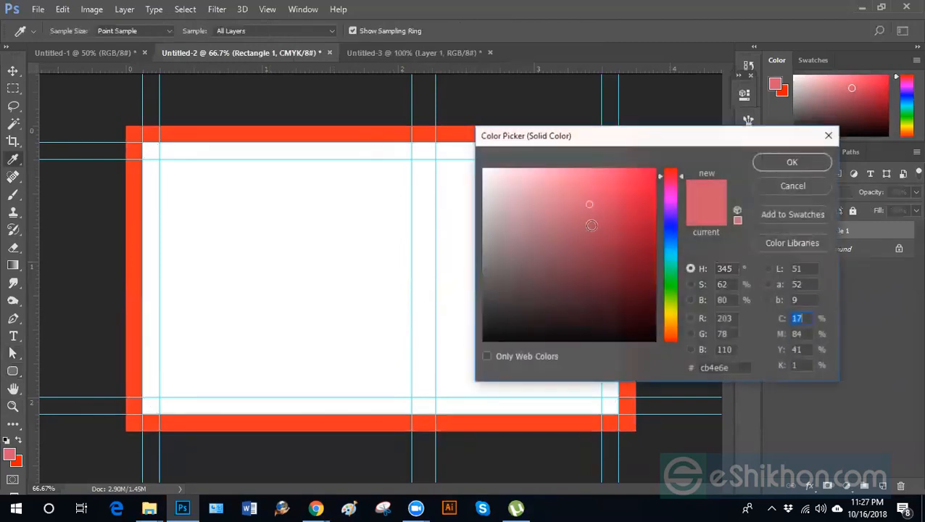
{"action": "left_click", "coordinate": [780, 162]}
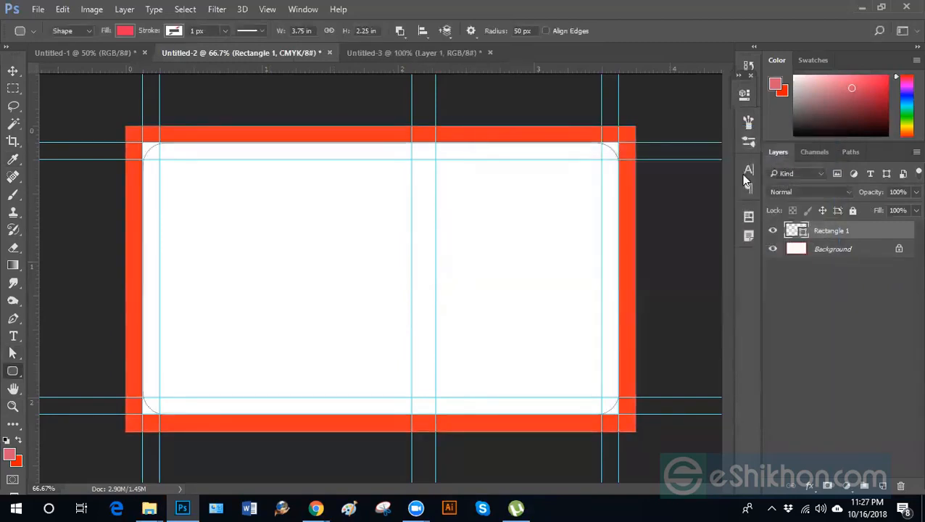
Select the outer rectangle of the Rectangle 1 shape path with the Path Selection tool and set its path operation to Combine Shapes
{"action": "left_click", "coordinate": [849, 152]}
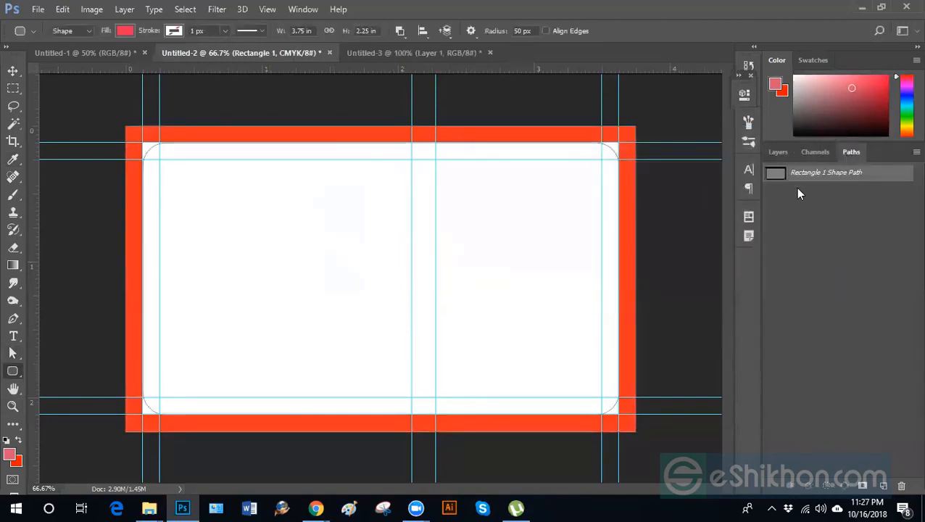
{"action": "left_click", "coordinate": [12, 353]}
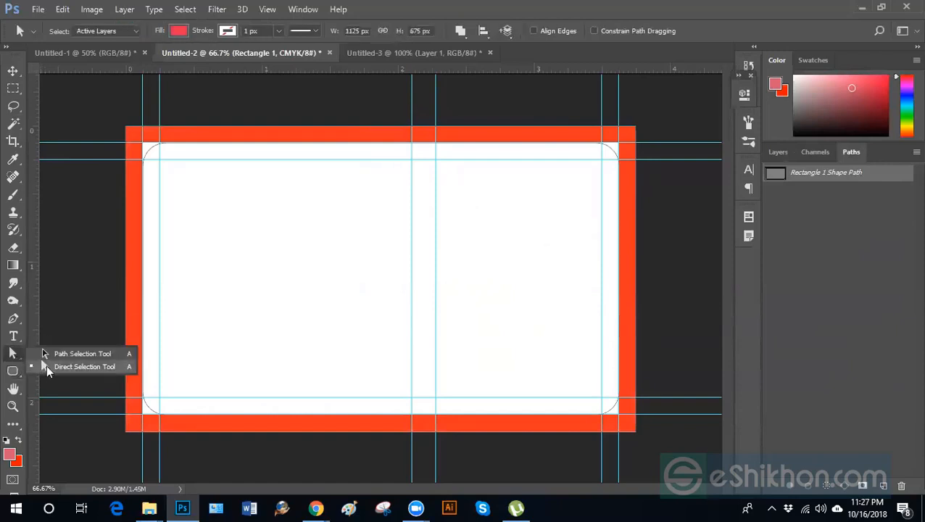
{"action": "left_click", "coordinate": [47, 356]}
{"action": "left_click", "coordinate": [787, 197]}
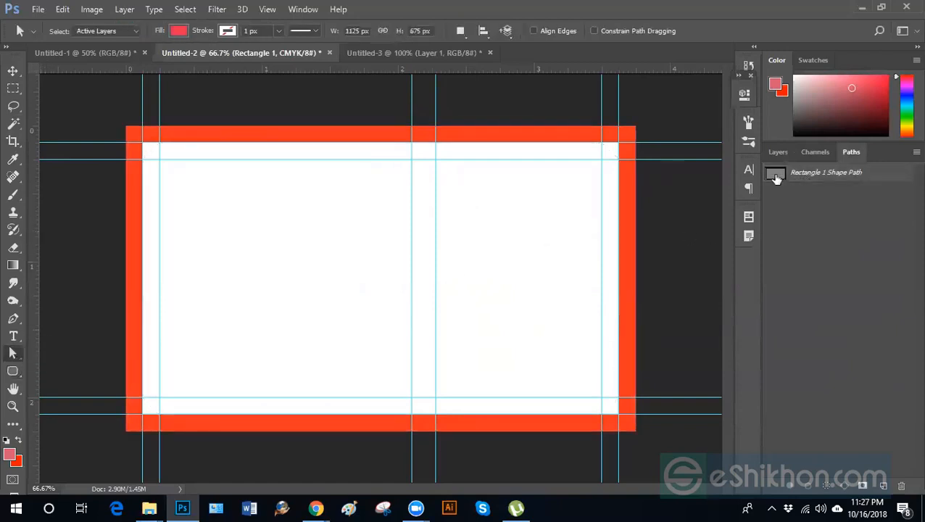
{"action": "left_click", "coordinate": [773, 175]}
{"action": "left_click", "coordinate": [622, 129]}
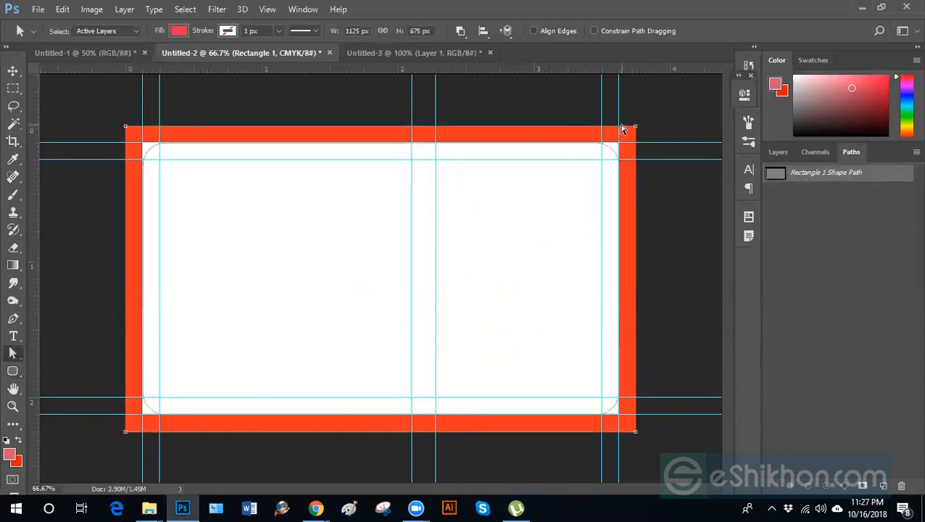
{"action": "left_click", "coordinate": [462, 33]}
{"action": "left_click", "coordinate": [480, 63]}
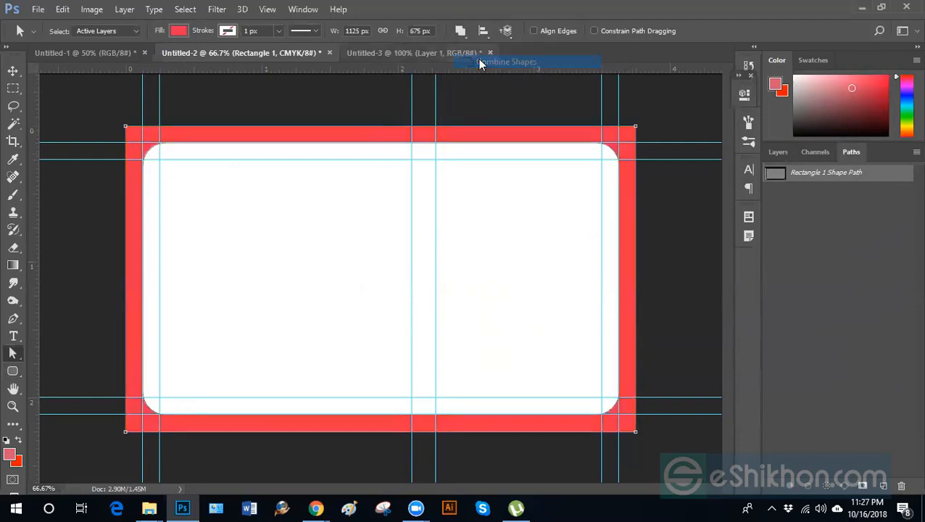
{"action": "left_click", "coordinate": [808, 262]}
{"action": "left_click", "coordinate": [778, 153]}
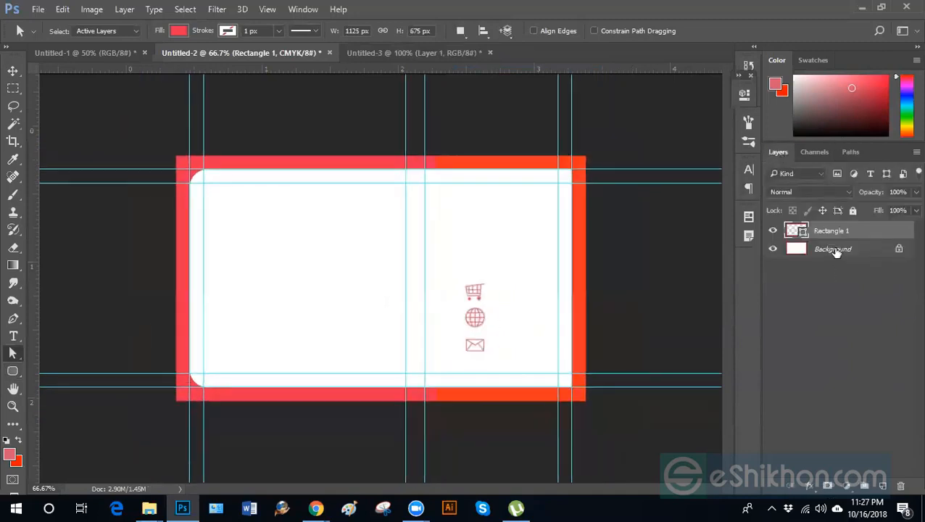
Hide Rectangle 1 and fill the Background layer with white as the background colour
{"action": "left_click", "coordinate": [834, 250]}
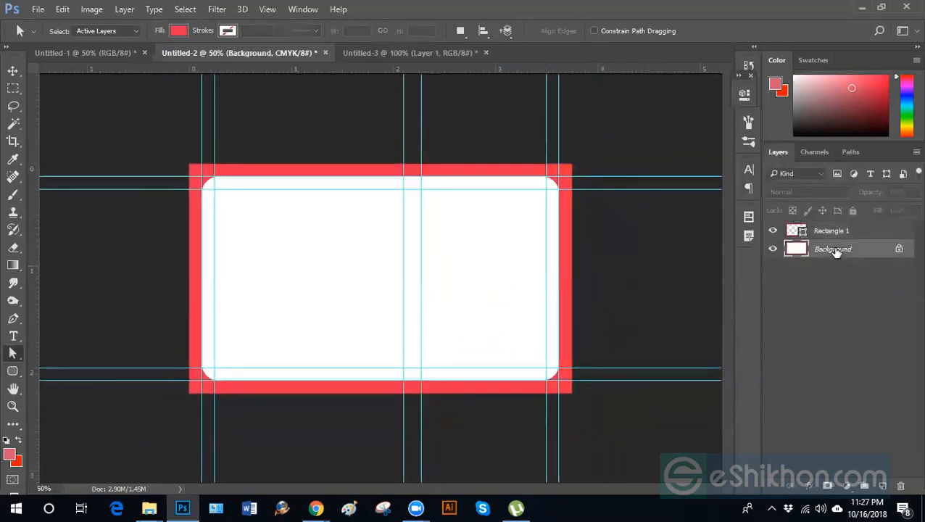
{"action": "left_click", "coordinate": [773, 231]}
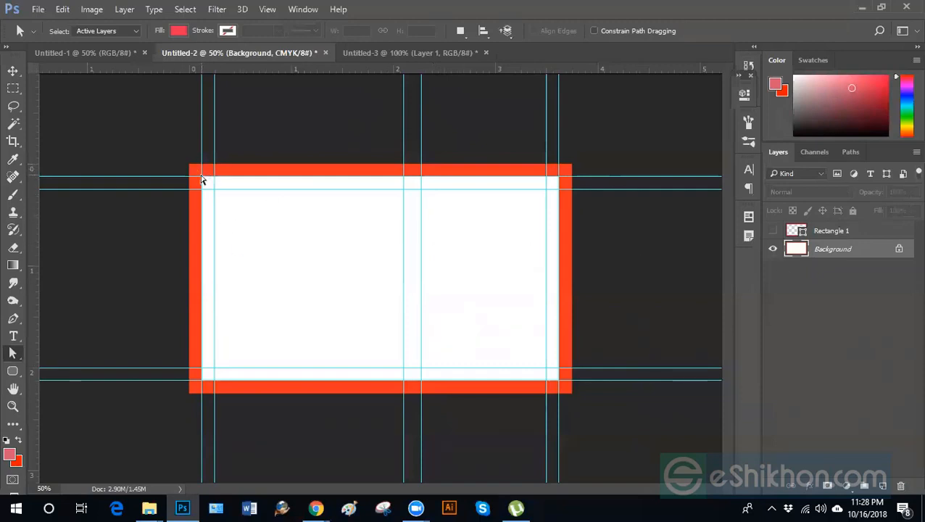
{"action": "left_click", "coordinate": [12, 460]}
{"action": "left_click_drag", "start_coordinate": [530, 190], "coordinate": [484, 171]}
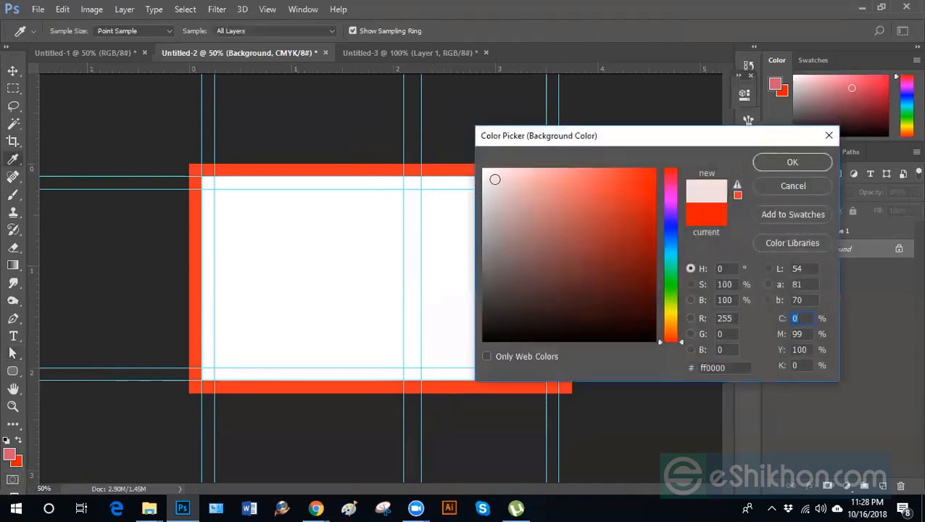
{"action": "left_click", "coordinate": [790, 163]}
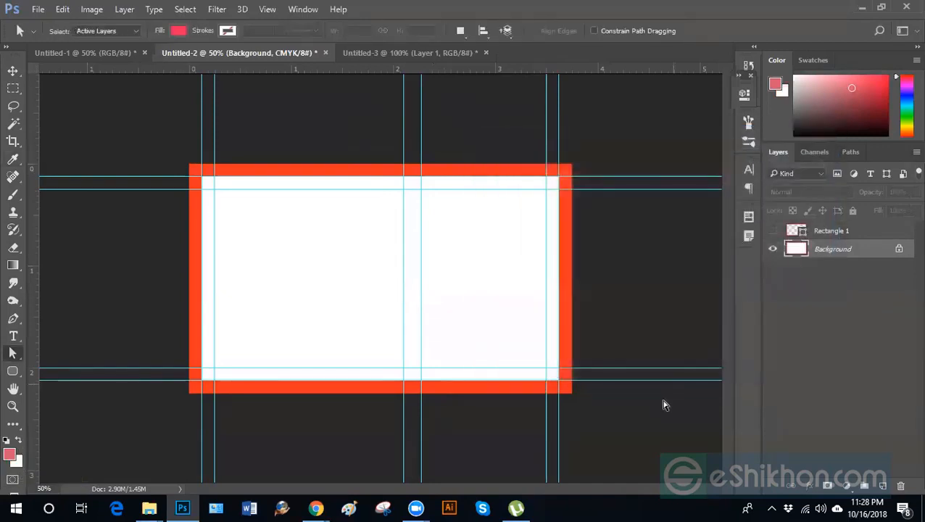
{"action": "key", "text": "ctrl+BackSpace"}
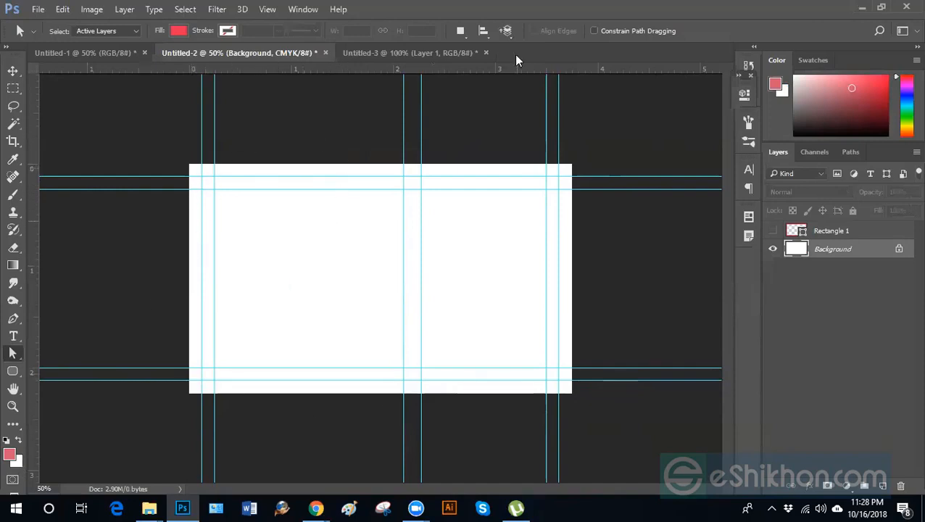
Set the background colour to dark grey #1c1c1c, fill the Background layer with it and show Rectangle 1 again
{"action": "left_click", "coordinate": [18, 465]}
{"action": "mouse_move", "coordinate": [492, 293]}
{"action": "left_mouse_down"}
{"action": "mouse_move", "coordinate": [478, 331]}
{"action": "mouse_move", "coordinate": [492, 320]}
{"action": "mouse_move", "coordinate": [483, 322]}
{"action": "left_mouse_up"}
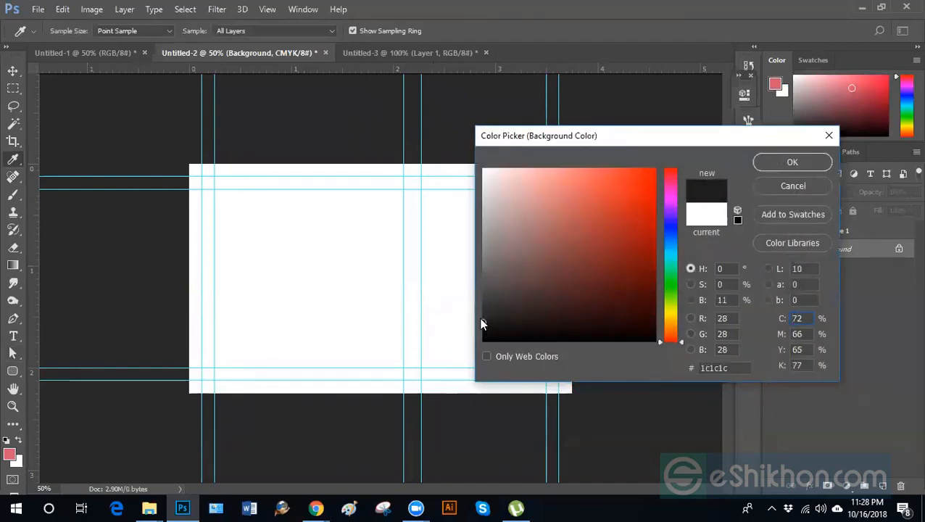
{"action": "left_click", "coordinate": [780, 163]}
{"action": "key", "text": "ctrl+BackSpace"}
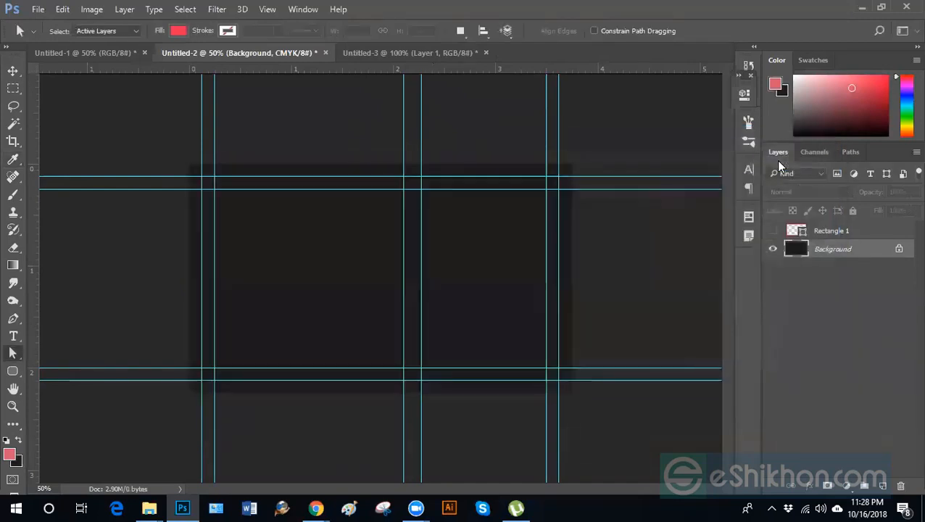
{"action": "left_click", "coordinate": [773, 232]}
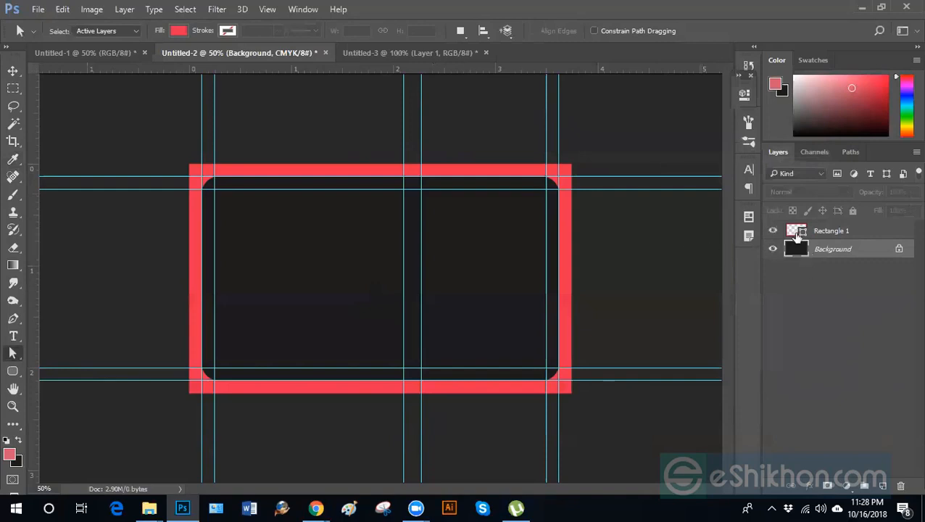
Select the Rectangle 1 layer and compare the canvas with the frame hidden and shown
{"action": "left_click", "coordinate": [829, 233]}
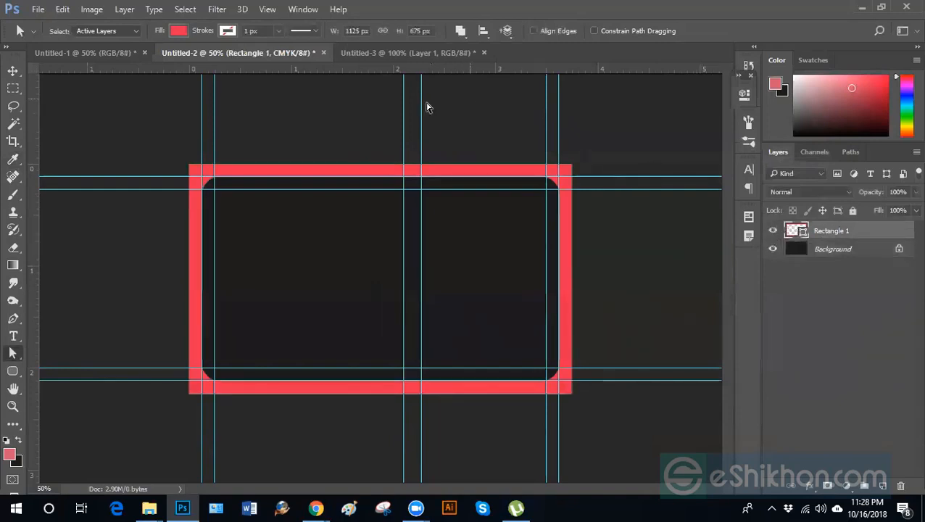
{"action": "left_click", "coordinate": [773, 232]}
{"action": "left_click", "coordinate": [773, 232]}
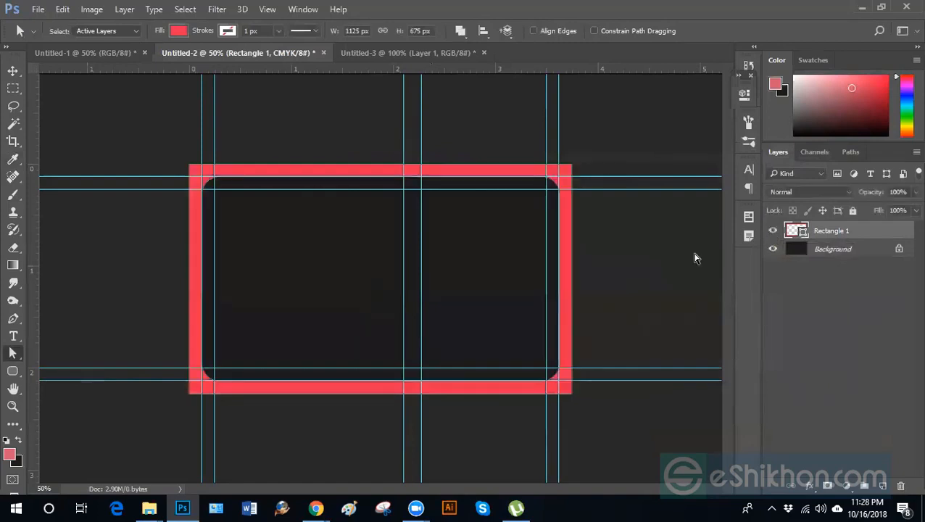
Close the Untitled-3 document without saving its changes, keeping Untitled-2 open
{"action": "left_click", "coordinate": [353, 54]}
{"action": "left_click", "coordinate": [222, 54]}
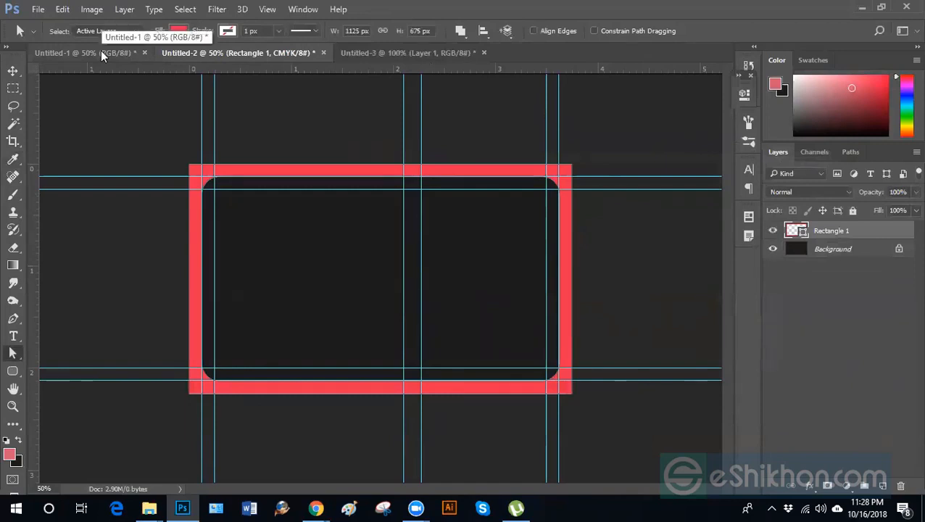
{"action": "left_click", "coordinate": [100, 50]}
{"action": "left_click", "coordinate": [248, 55]}
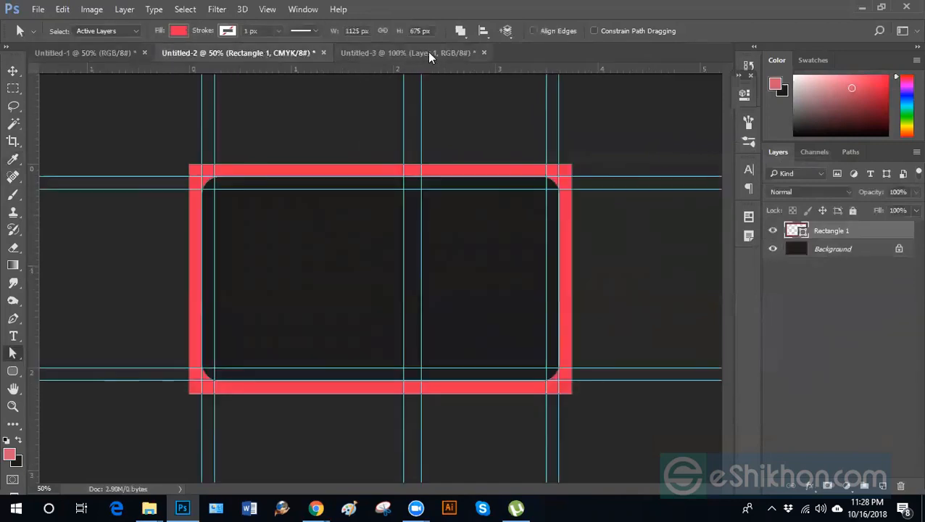
{"action": "left_click", "coordinate": [428, 51]}
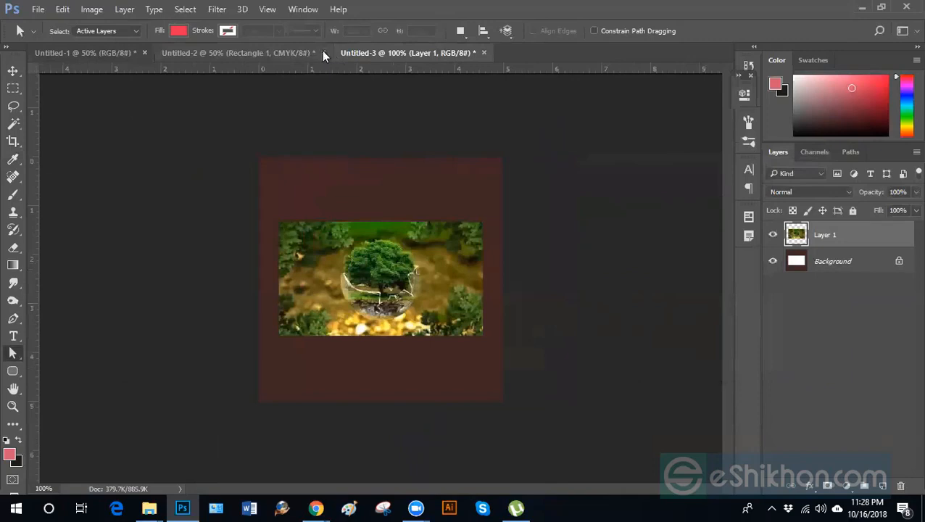
{"action": "left_click", "coordinate": [323, 52]}
{"action": "left_click", "coordinate": [490, 199]}
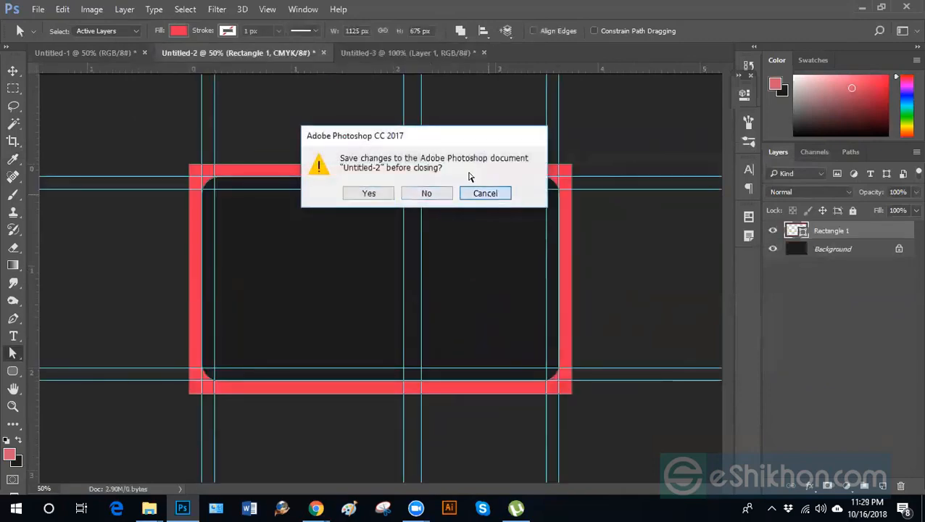
{"action": "left_click", "coordinate": [417, 55]}
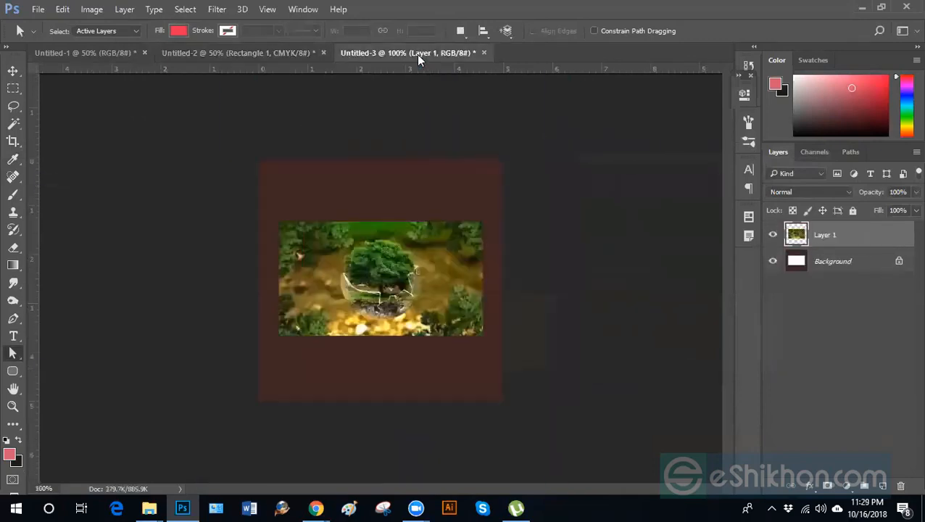
{"action": "left_click", "coordinate": [484, 53]}
{"action": "left_click", "coordinate": [427, 194]}
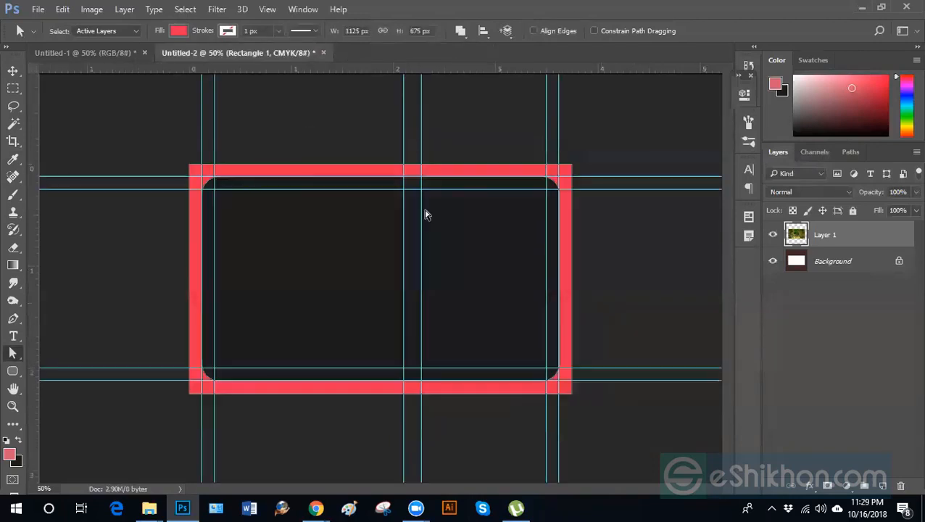
Switch to the Move tool with Rectangle 1 still selected
{"action": "left_click", "coordinate": [12, 89]}
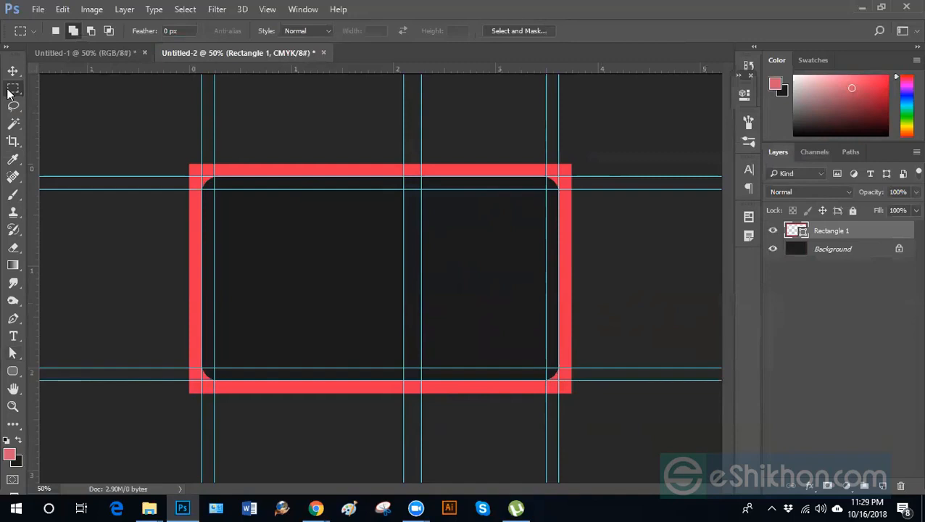
{"action": "left_click", "coordinate": [12, 71]}
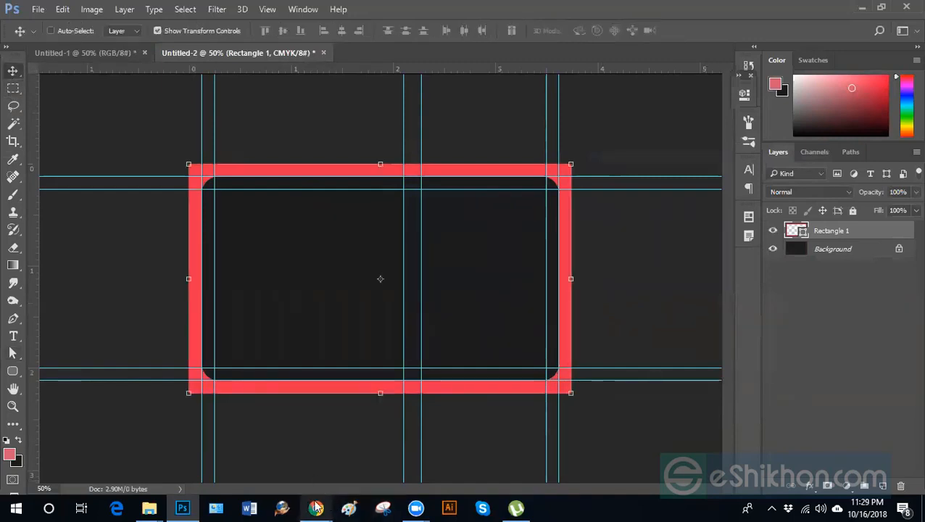
{"action": "mouse_move", "coordinate": [316, 508]}
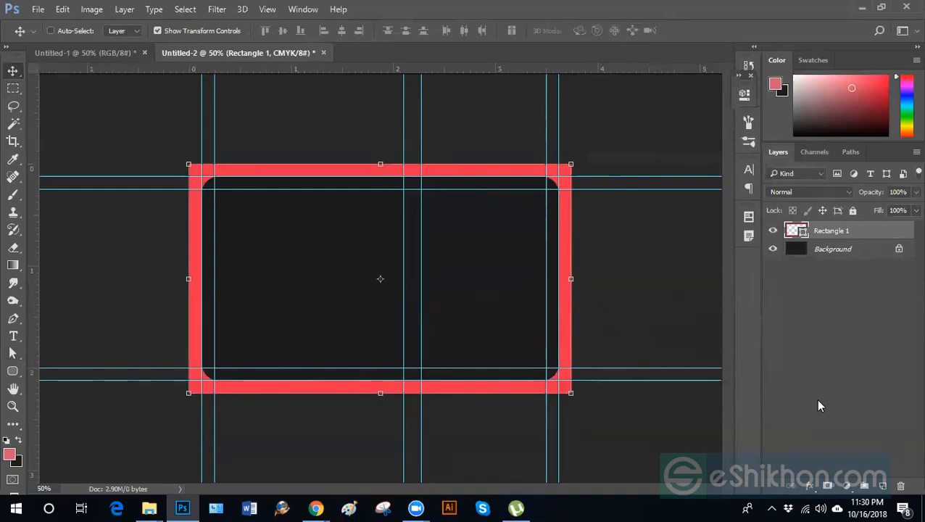
{"action": "left_click", "coordinate": [11, 90]}
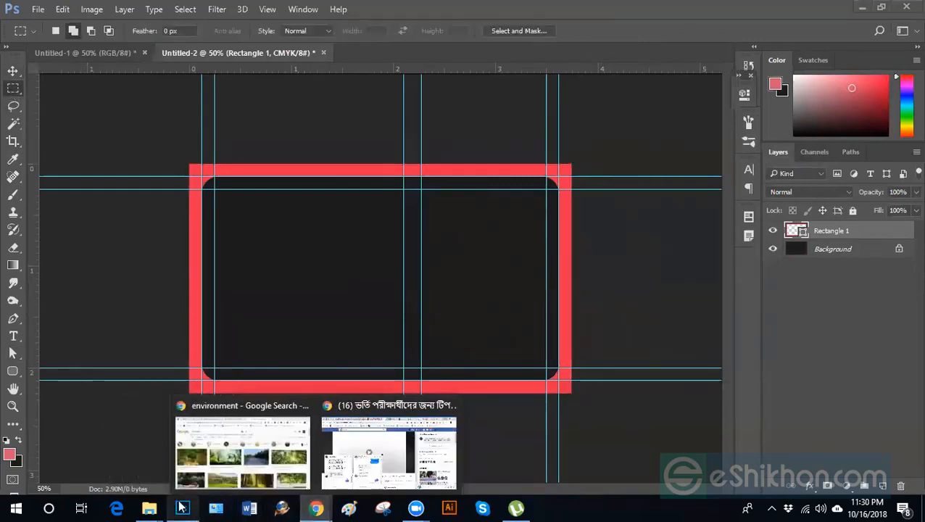
{"action": "left_click", "coordinate": [13, 71]}
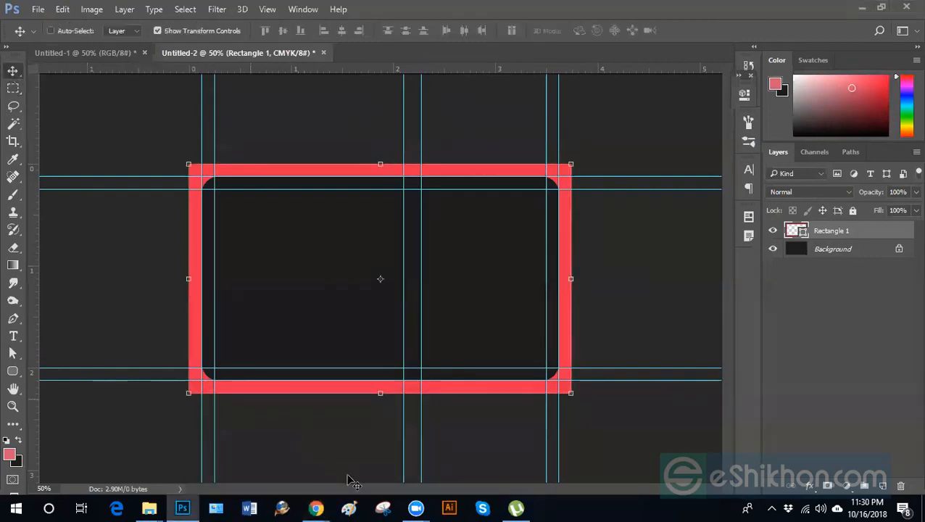
Switch to Chrome, look over the Google image results for environment in both search tabs, and return to Photoshop
{"action": "mouse_move", "coordinate": [316, 507]}
{"action": "left_click", "coordinate": [241, 443]}
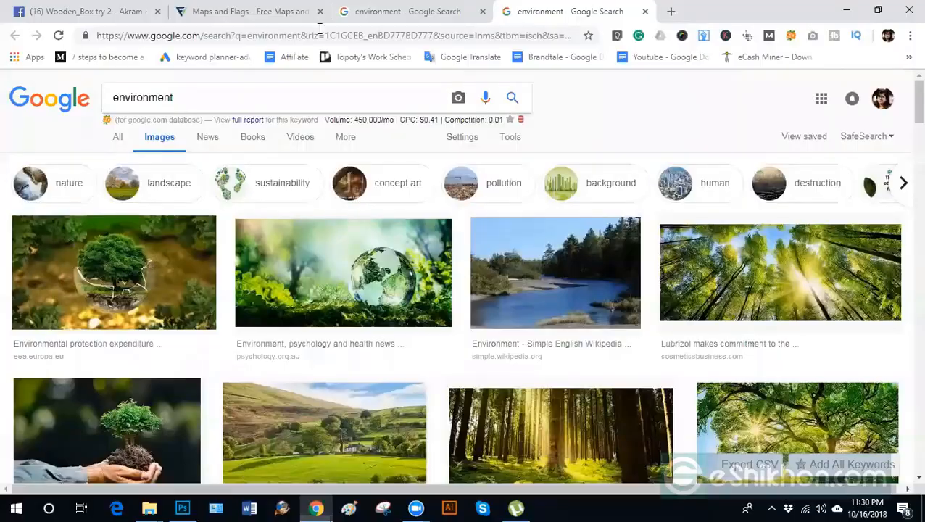
{"action": "left_click", "coordinate": [375, 7]}
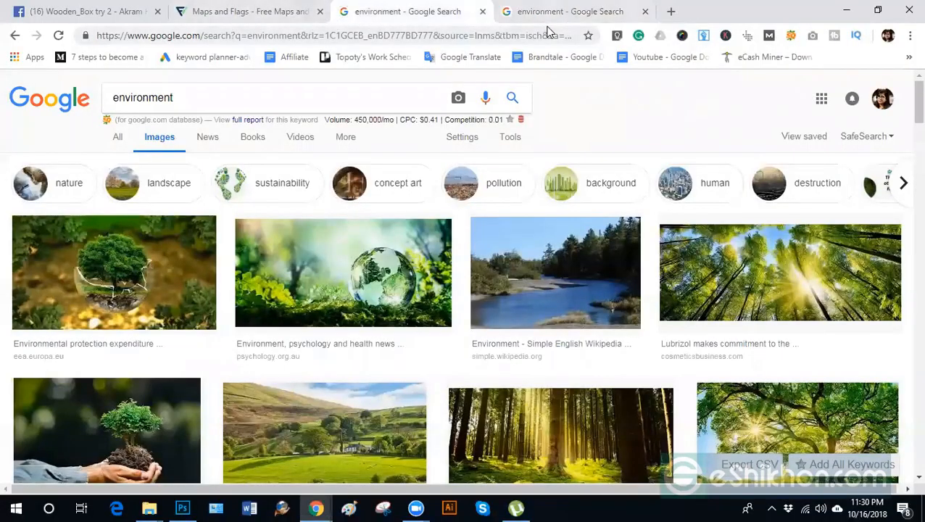
{"action": "left_click", "coordinate": [183, 508]}
Clear the layer selection, review the shape tool variants and the Pen tool's drawing modes, and keep the Pen tool in Path mode
{"action": "left_click", "coordinate": [813, 294]}
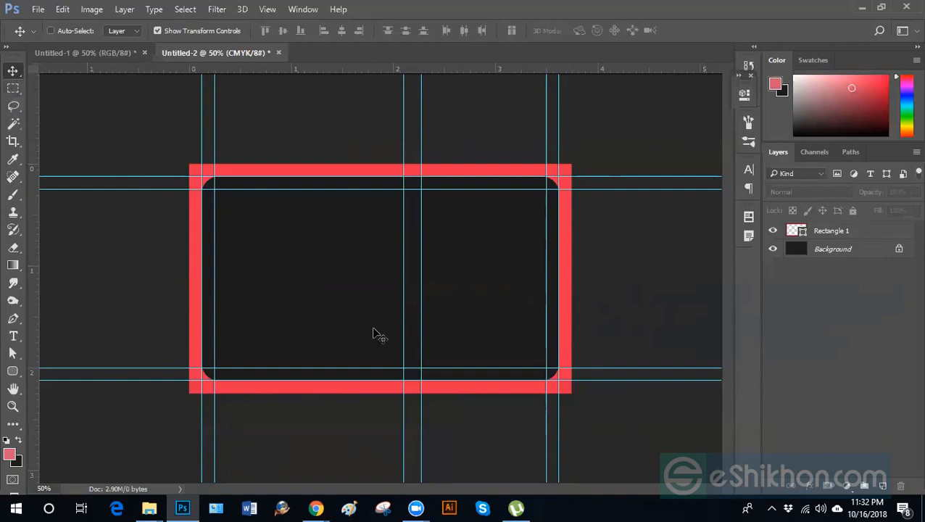
{"action": "left_click", "coordinate": [13, 372]}
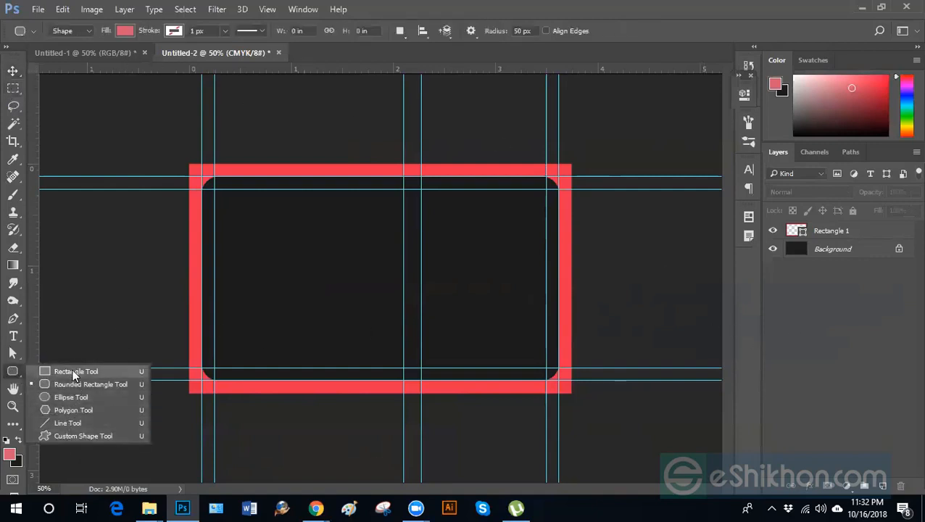
{"action": "left_click", "coordinate": [13, 319]}
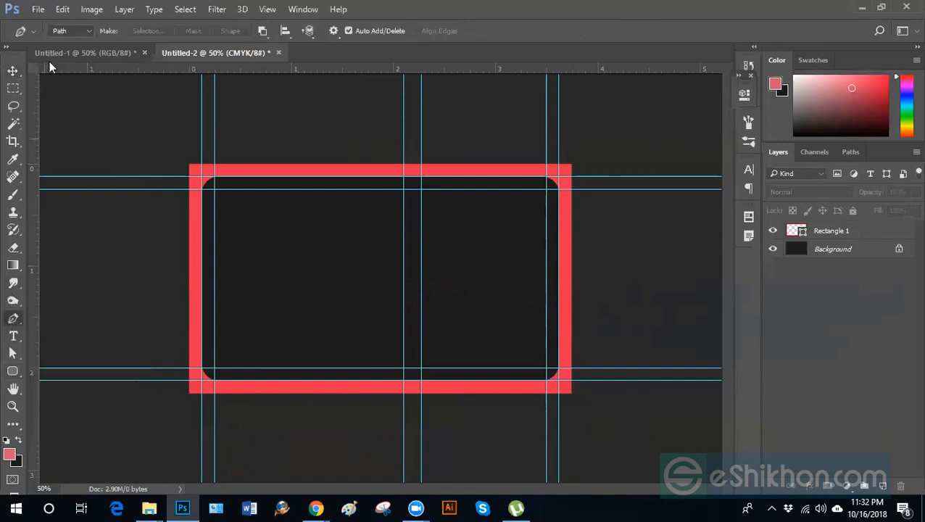
{"action": "left_click", "coordinate": [89, 30]}
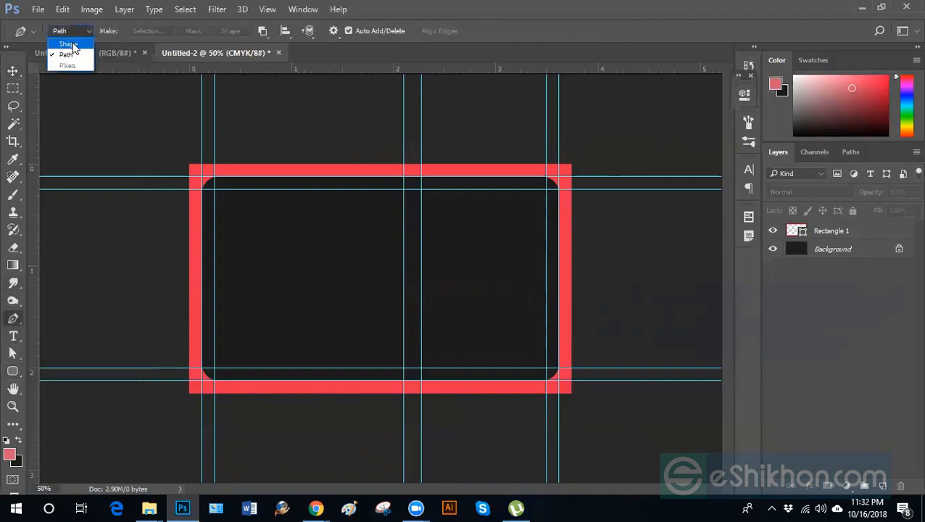
{"action": "left_click", "coordinate": [65, 55]}
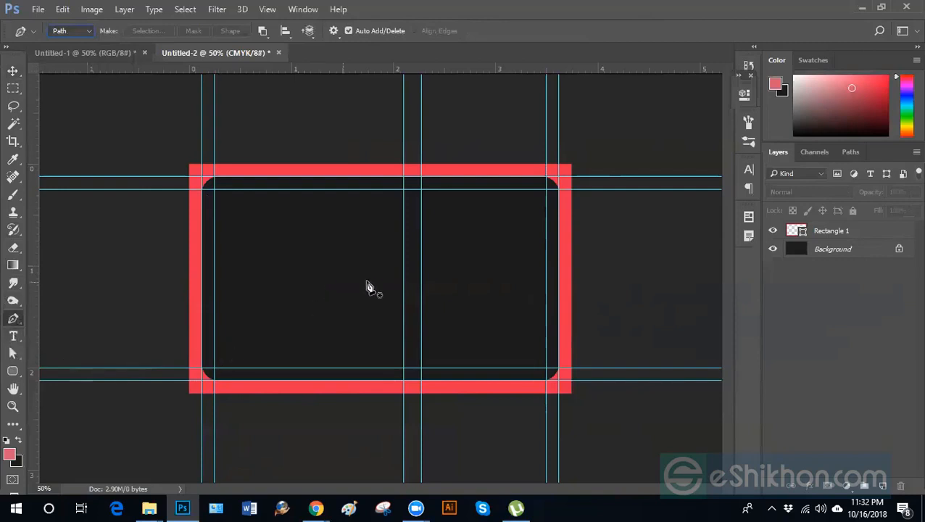
Inspect the fill colour of the Rectangle 1 shape layer and close the colour picker without changing it
{"action": "double_click", "coordinate": [801, 230]}
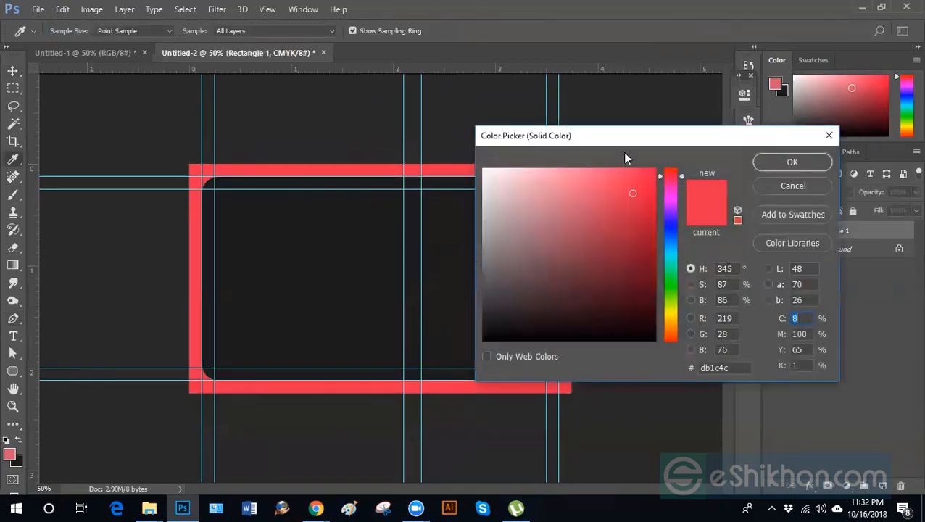
{"action": "left_click", "coordinate": [828, 135]}
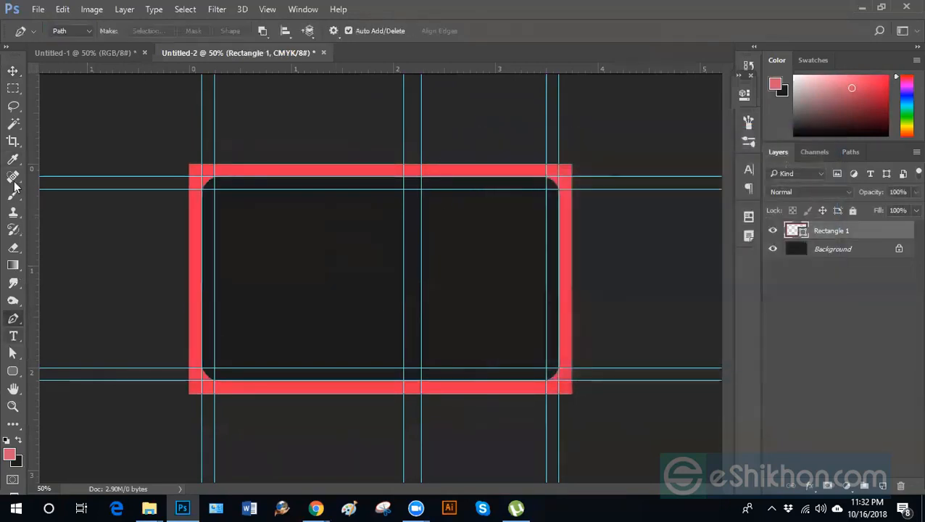
Marquee-select an area about 1.7 × 0.8 in in the upper-left part of the card and add a new layer above Rectangle 1
{"action": "left_click", "coordinate": [13, 87]}
{"action": "left_click_drag", "start_coordinate": [241, 219], "coordinate": [413, 301]}
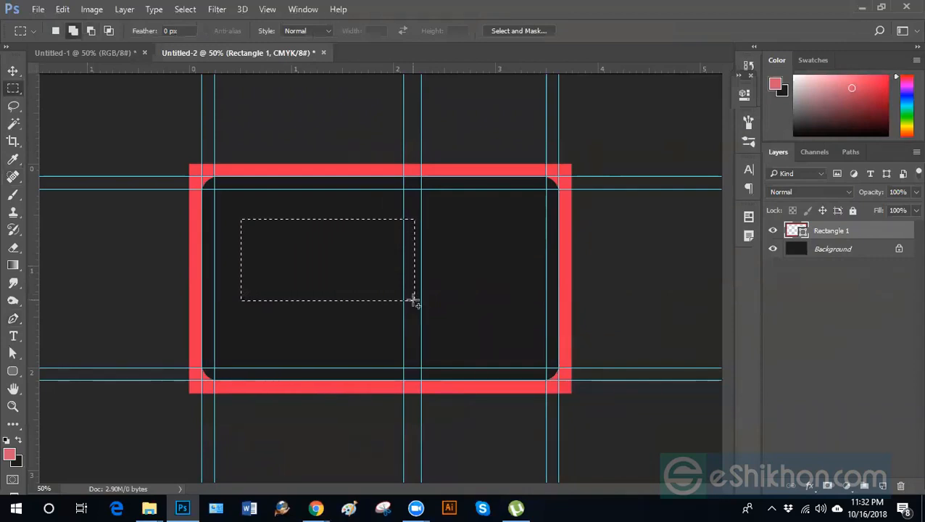
{"action": "left_click", "coordinate": [884, 486]}
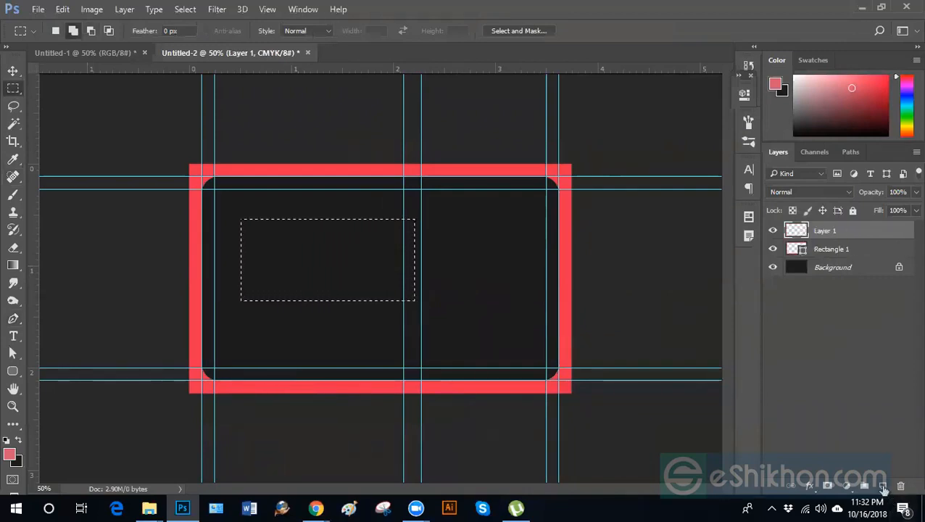
Try filling the marquee selection on the new layer with the pink foreground colour, deselect it, and undo both changes
{"action": "key", "text": "alt+BackSpace"}
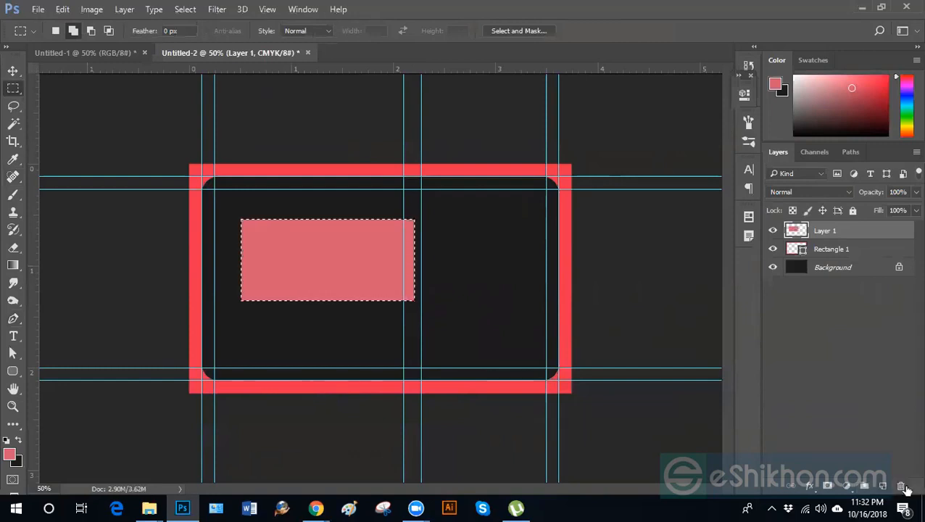
{"action": "key", "text": "ctrl+d"}
{"action": "key", "text": "ctrl+alt+z"}
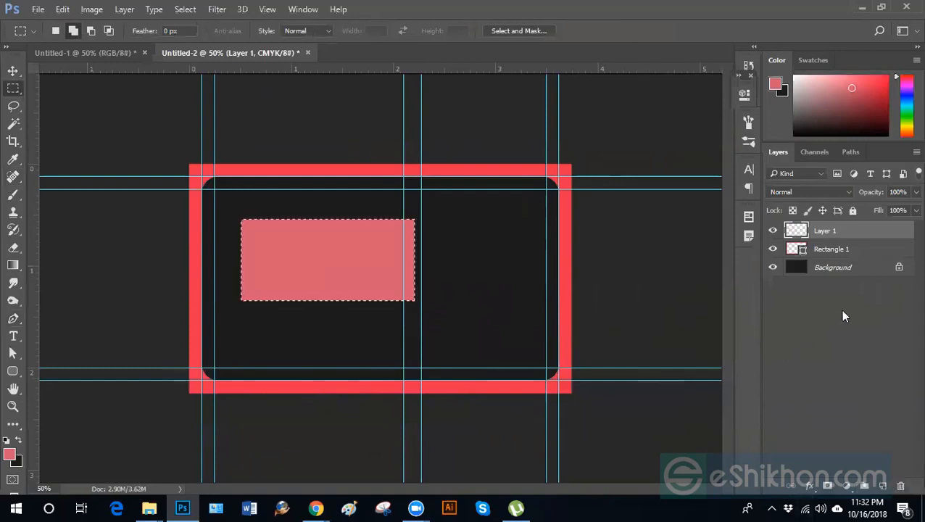
{"action": "key", "text": "ctrl+alt+z"}
Compare the Rectangle 1 and Layer 1 layers, keep Layer 1 selected, clear the marquee selection and switch to the Move tool
{"action": "left_click", "coordinate": [849, 251]}
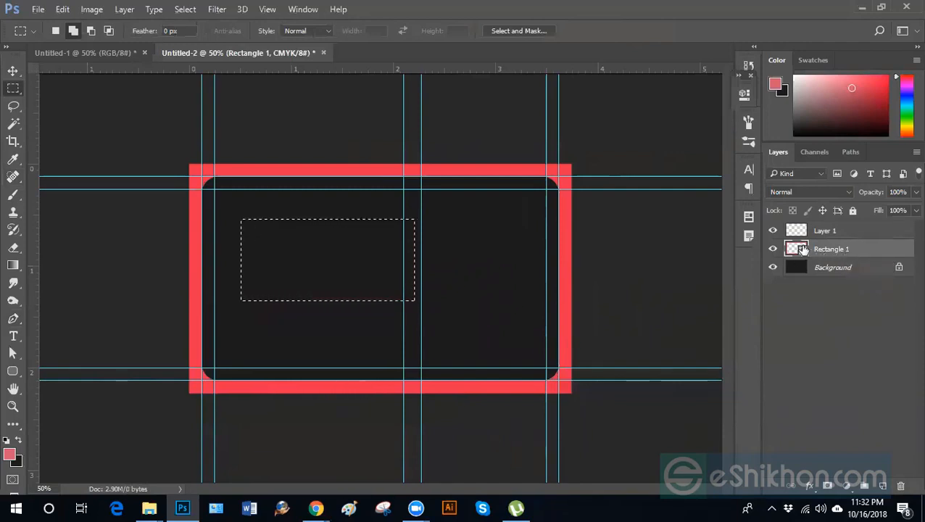
{"action": "left_click", "coordinate": [846, 232]}
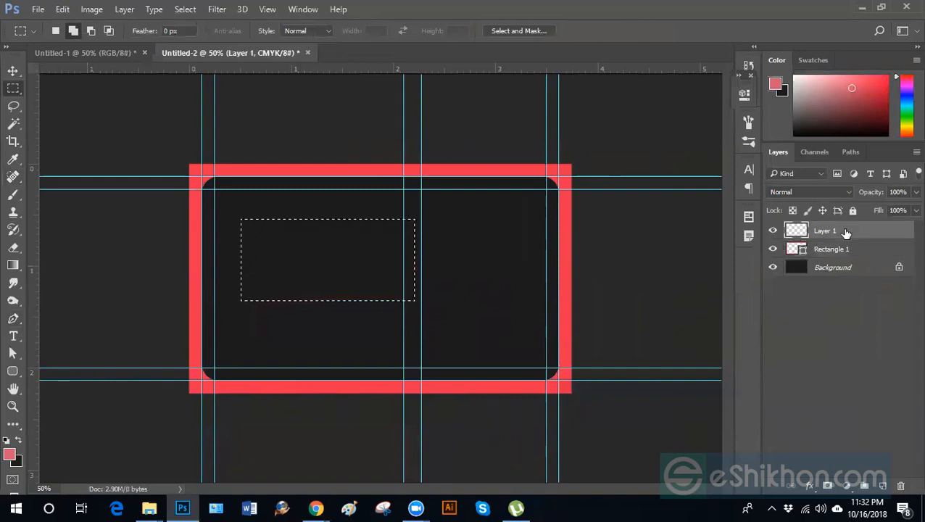
{"action": "left_click", "coordinate": [620, 355]}
{"action": "left_click", "coordinate": [12, 72]}
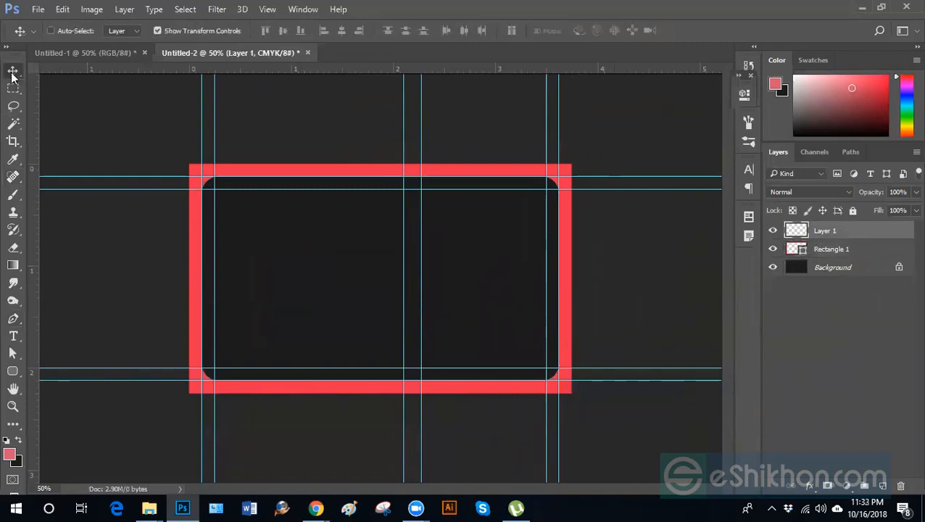